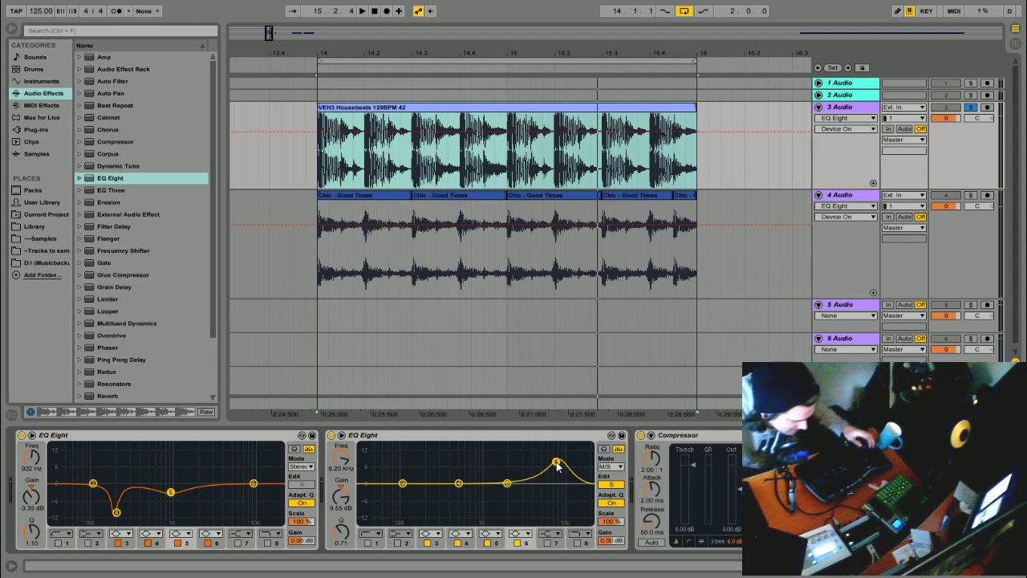
# Try a wide 15 dB side cut near 3.6 kHz with Q 0.10 on band 6 of the drum loop's second EQ Eight, and audition it
pyautogui.click(368, 107)
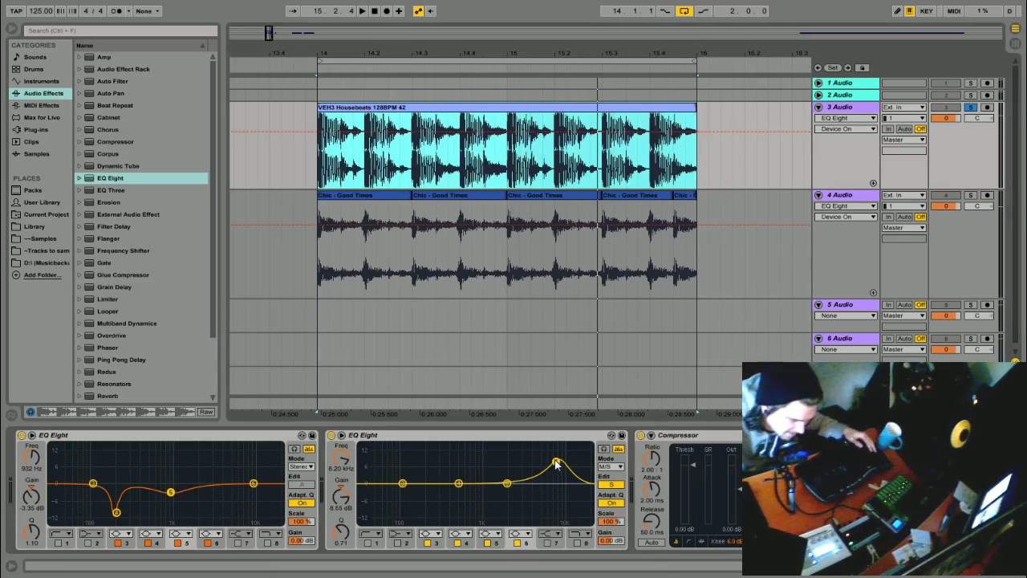
pyautogui.moveTo(556, 463); pyautogui.dragTo(548, 468)
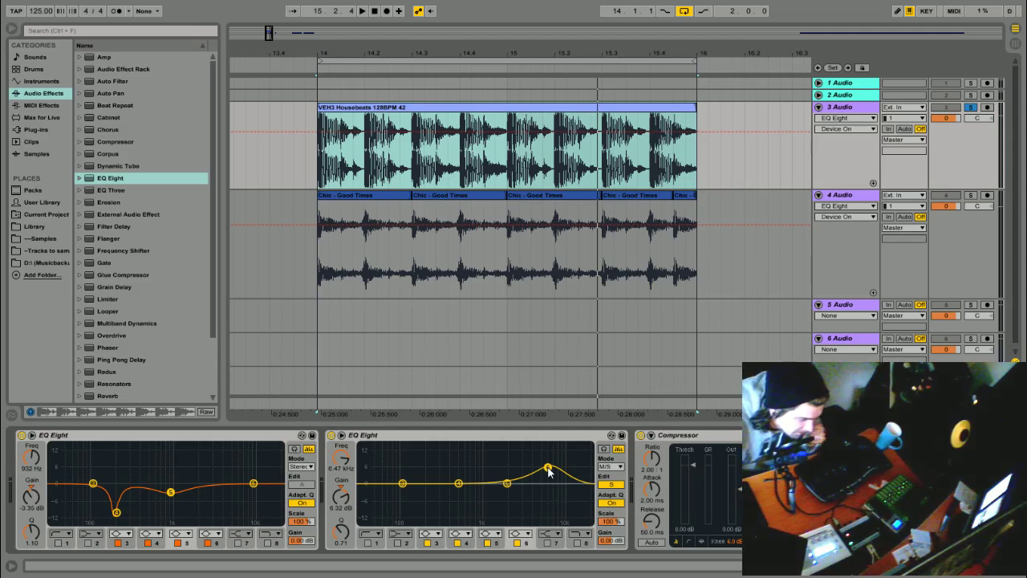
pyautogui.moveTo(548, 472); pyautogui.dragTo(531, 522)
pyautogui.moveTo(341, 531); pyautogui.dragTo(342, 566)
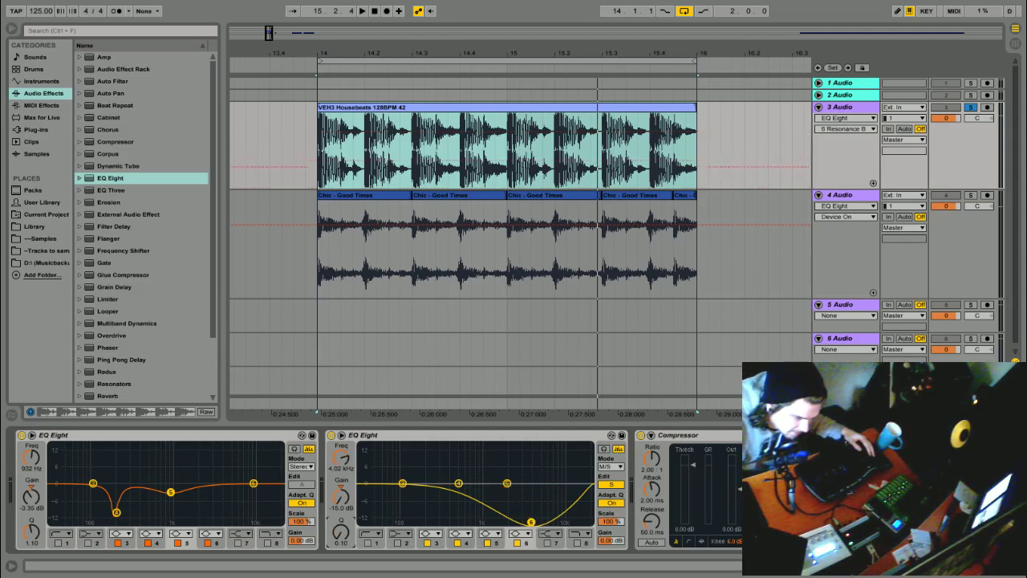
pyautogui.moveTo(531, 522); pyautogui.dragTo(529, 522)
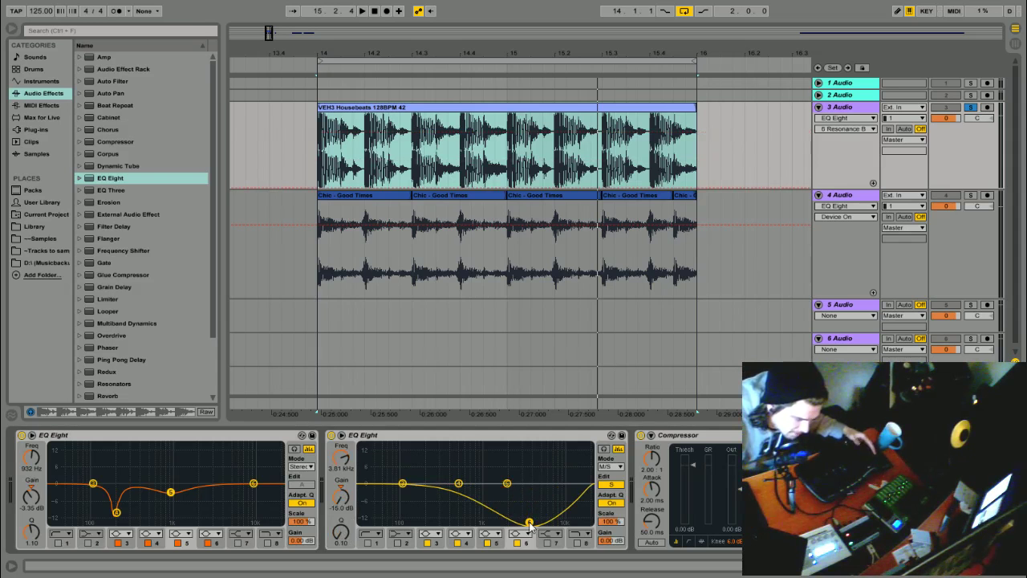
pyautogui.press('space')
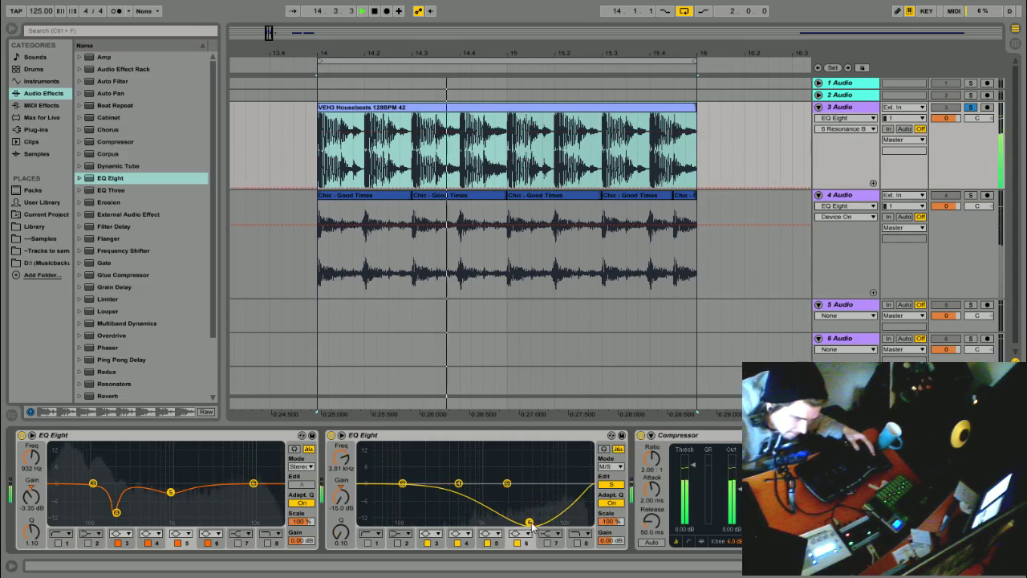
# Reshape band 6 of the drum loop's second EQ Eight into a side boost near 3.95 kHz with Q 0.85
pyautogui.moveTo(529, 521); pyautogui.dragTo(550, 476)
pyautogui.press('space')
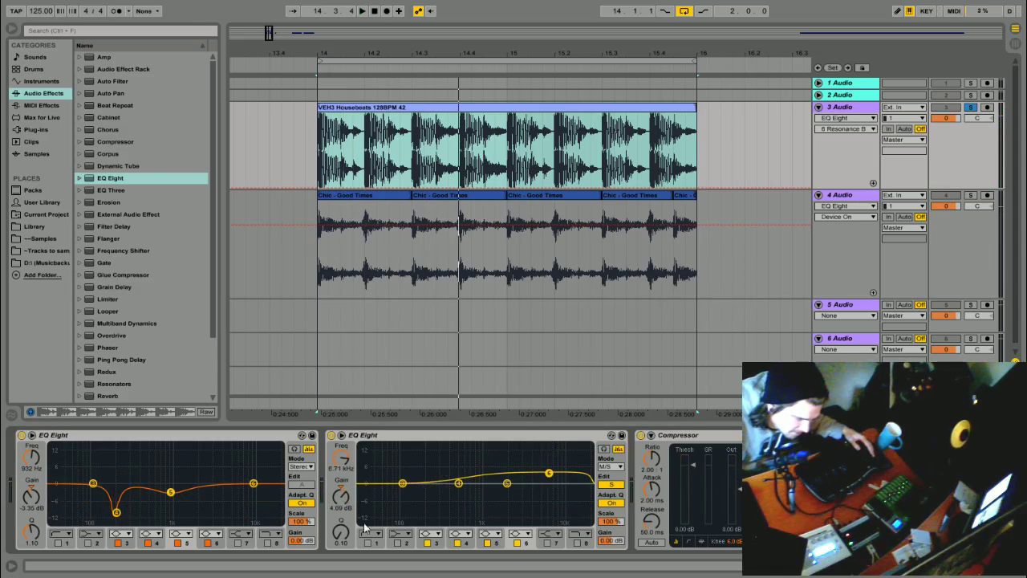
pyautogui.moveTo(342, 530); pyautogui.dragTo(341, 506)
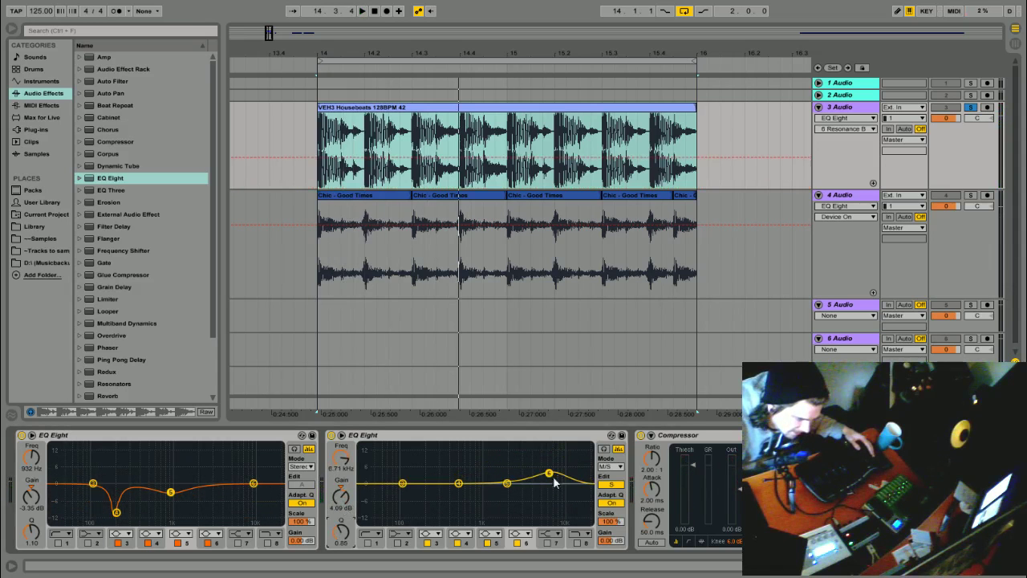
pyautogui.moveTo(549, 473); pyautogui.dragTo(531, 472)
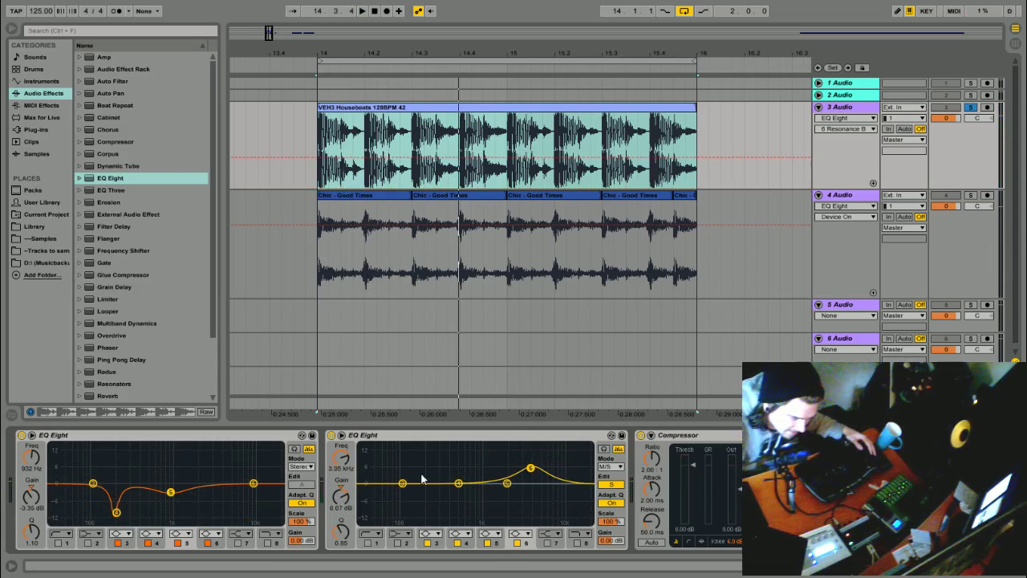
# Cut the low side signal with band 4 of the second EQ Eight at 142 Hz, -4.83 dB, Q 1.40
pyautogui.moveTo(459, 491); pyautogui.dragTo(414, 495)
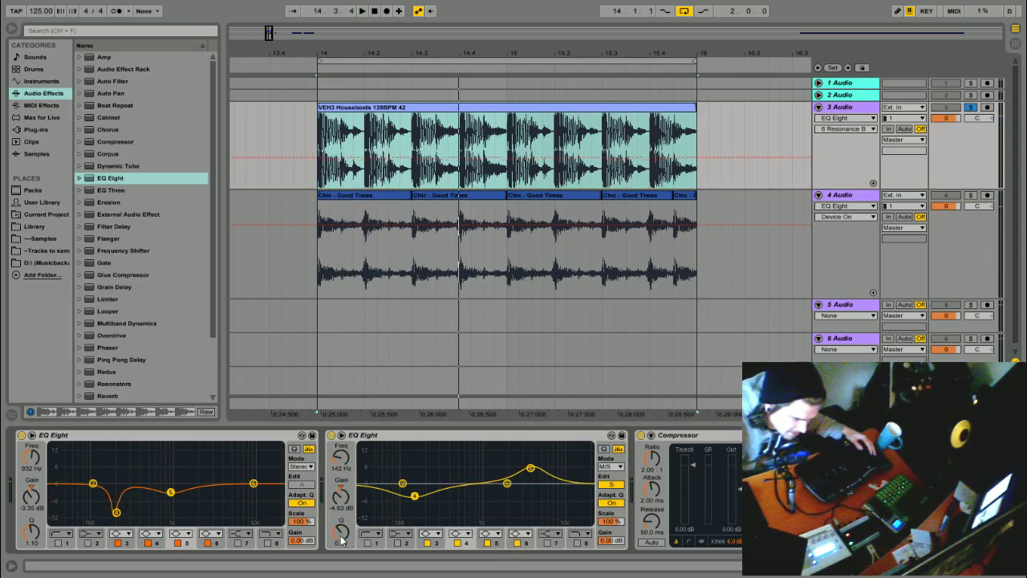
pyautogui.moveTo(341, 533); pyautogui.dragTo(341, 539)
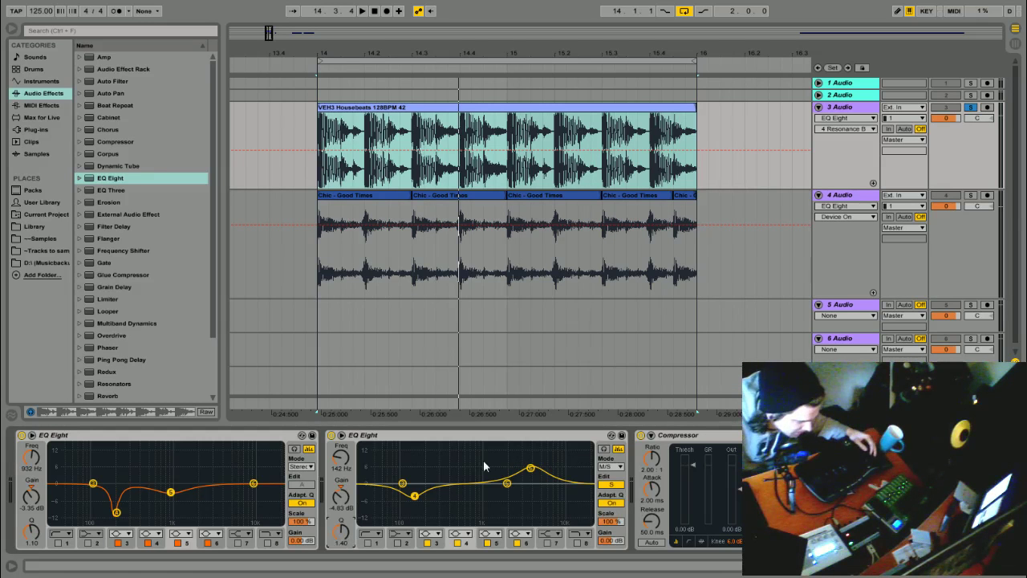
# Play the loop from its start, solo 4 Audio in place of 3 Audio, and stop playback
pyautogui.click(309, 69)
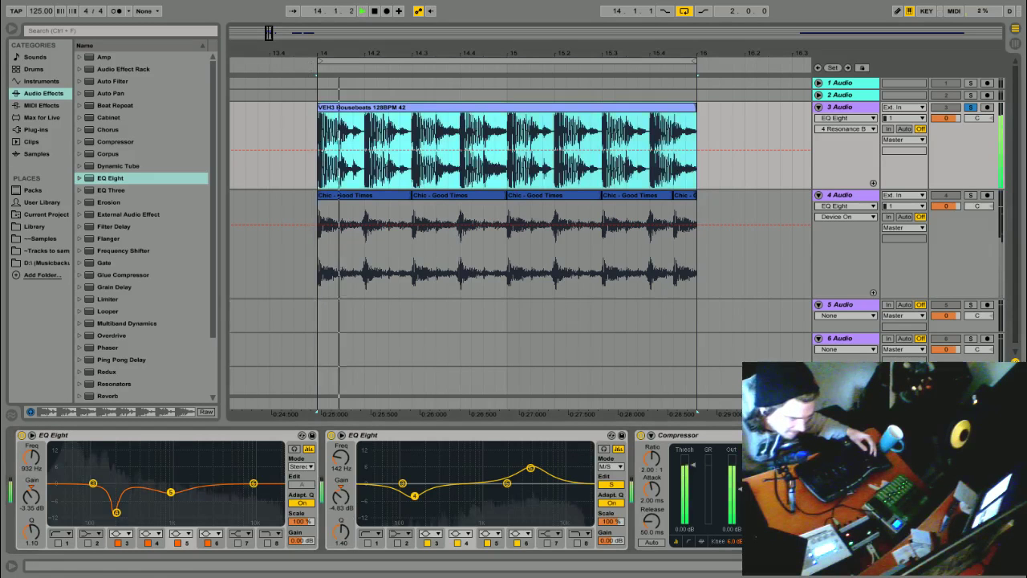
pyautogui.click(971, 200)
pyautogui.click(972, 197)
pyautogui.press('space')
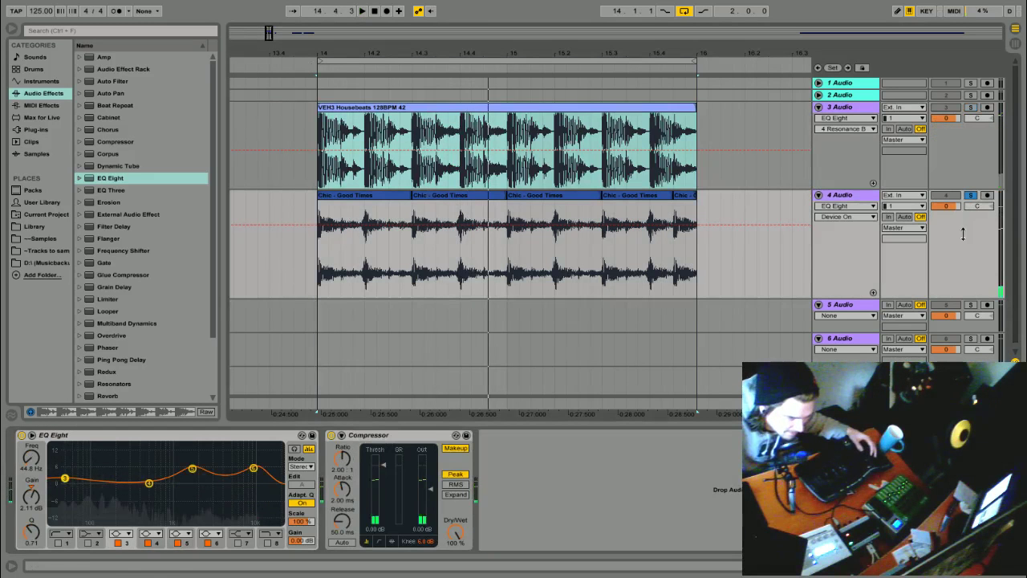
# Automate the 4 Audio Compressor's Output Gain with a dip at 14.1.1 that ramps back up by 14.1.3
pyautogui.click(431, 533)
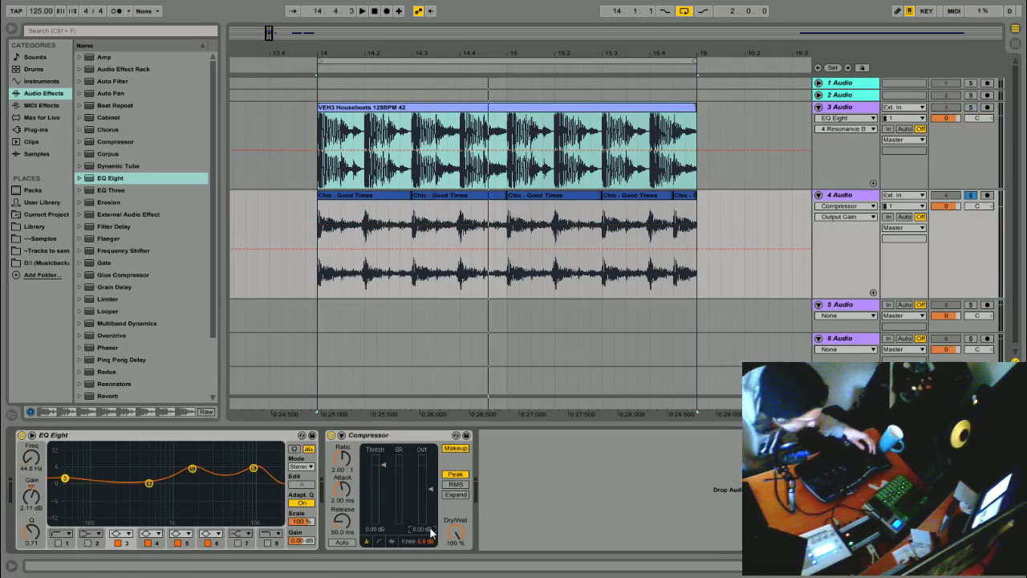
pyautogui.click(330, 275)
pyautogui.moveTo(328, 280); pyautogui.dragTo(341, 304)
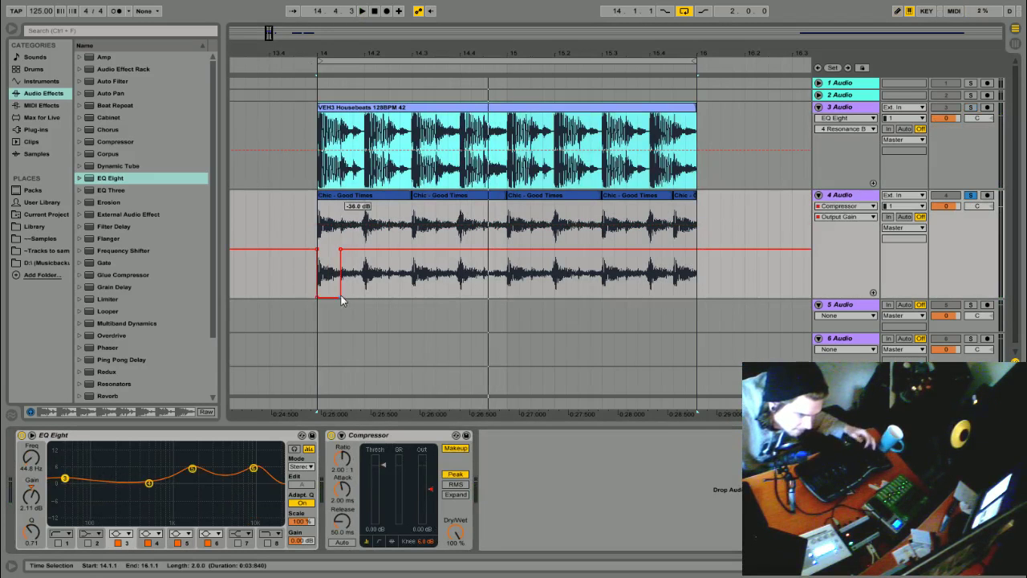
pyautogui.press('b')
pyautogui.click(341, 297)
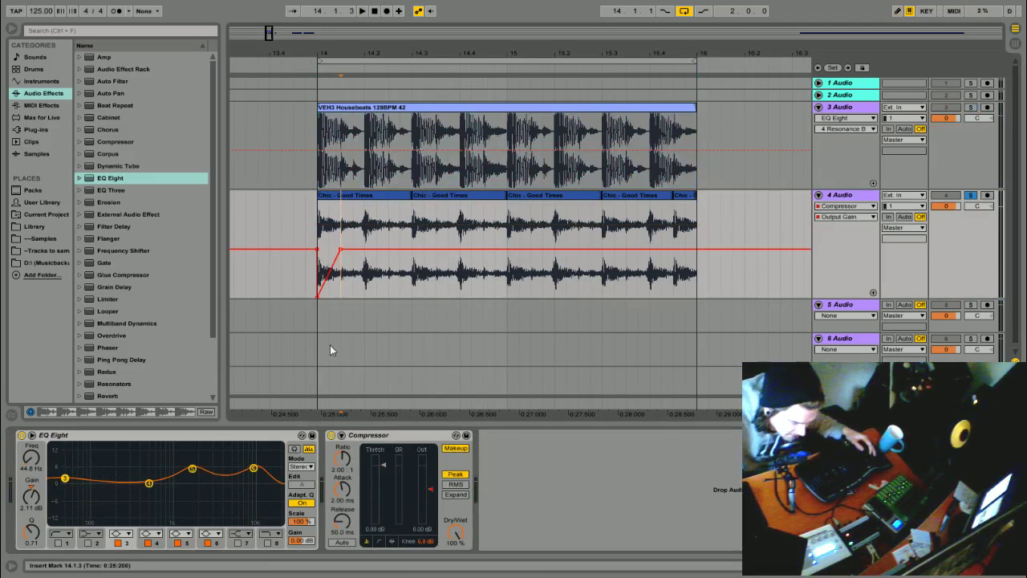
# Duplicate the first beat of 4 Audio with its Output Gain dip seven times, filling the loop up to bar 16
pyautogui.moveTo(313, 231)
pyautogui.mouseDown()
pyautogui.moveTo(368, 231)
pyautogui.moveTo(327, 233)
pyautogui.mouseUp()
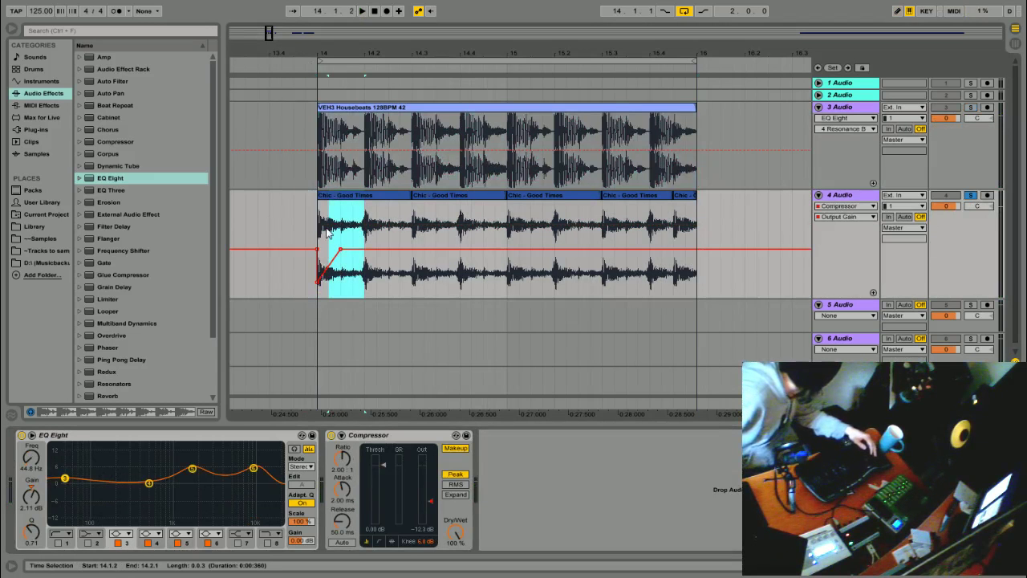
pyautogui.moveTo(318, 233); pyautogui.dragTo(366, 232)
pyautogui.hotkey('ctrl', 'd')
pyautogui.hotkey('ctrl', 'd')
pyautogui.hotkey('ctrl', 'd')
pyautogui.hotkey('ctrl', 'd')
pyautogui.hotkey('ctrl', 'd')
pyautogui.hotkey('ctrl', 'd')
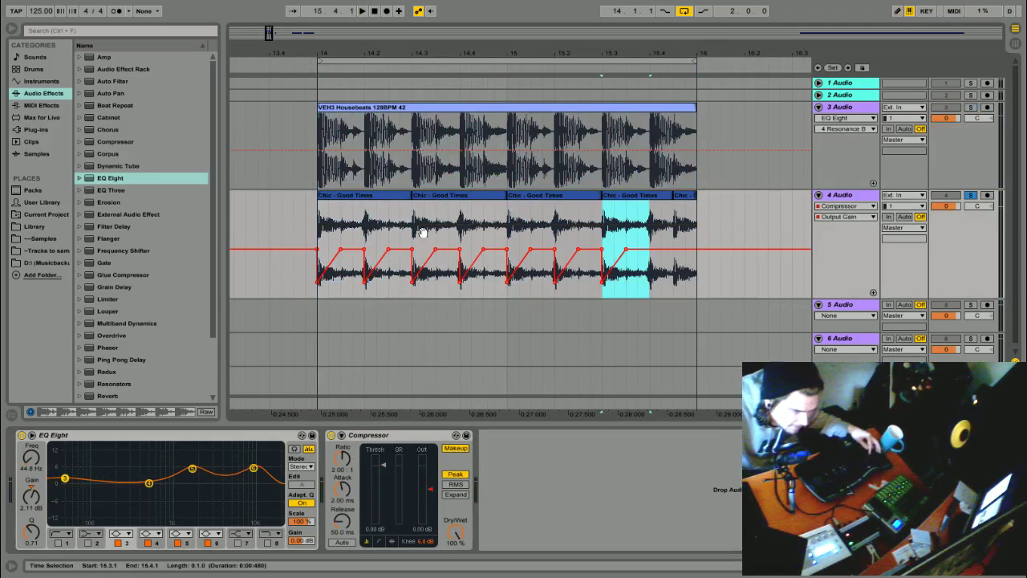
pyautogui.hotkey('ctrl', 'd')
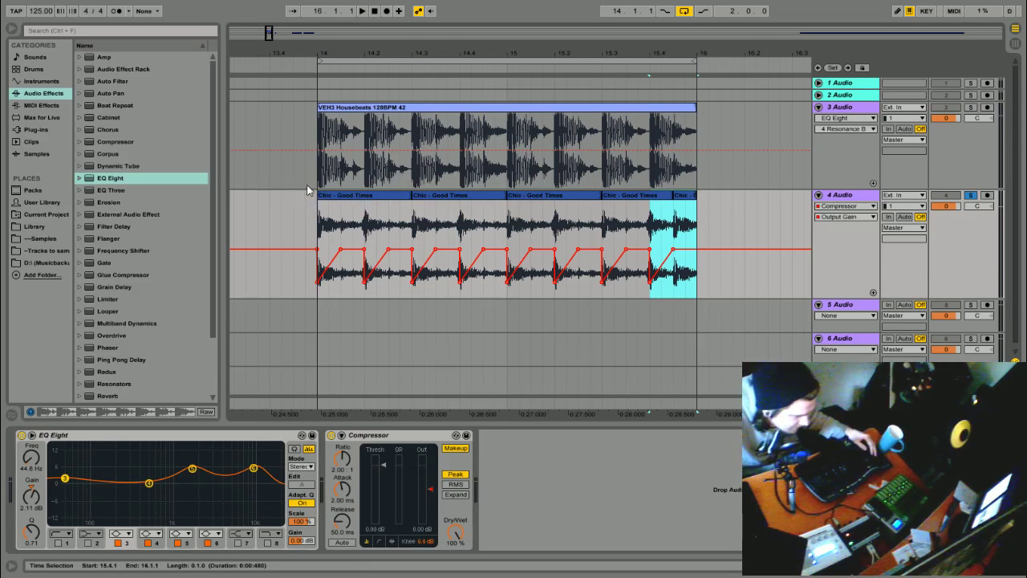
# Play the loop from the first Good Times clip to audition the automated pumping on the soloed track
pyautogui.click(337, 200)
pyautogui.press('space')
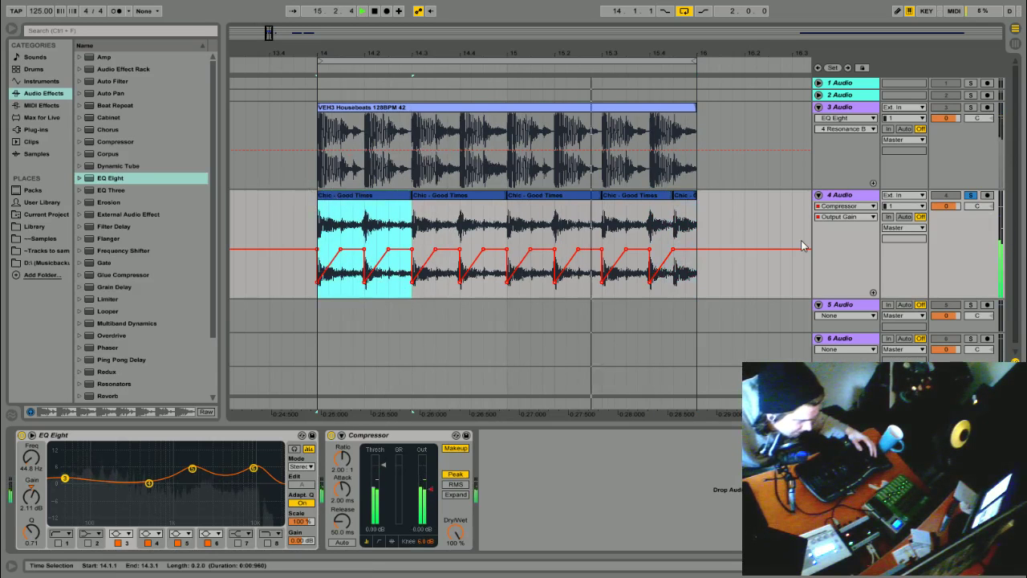
pyautogui.click(971, 195)
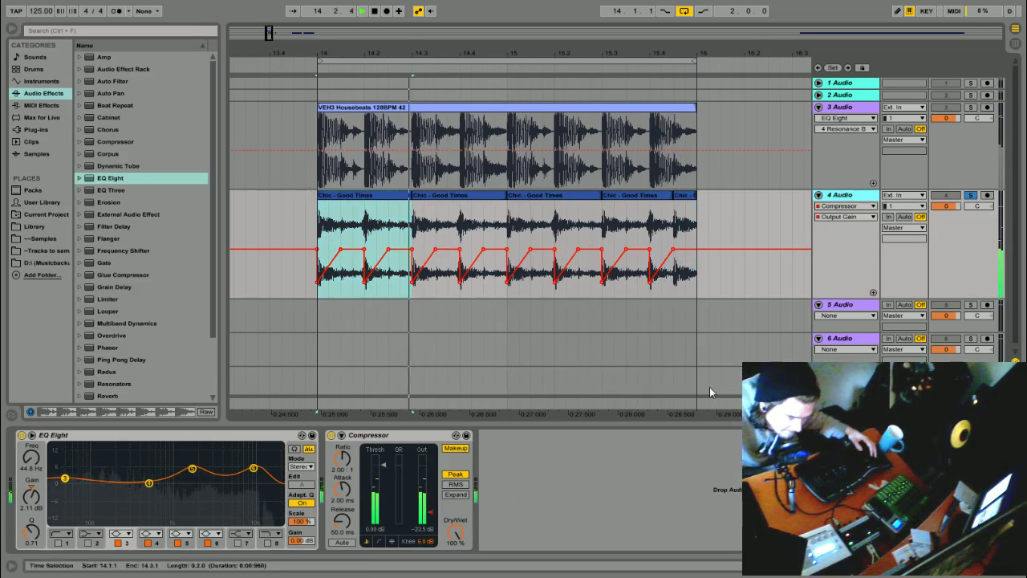
pyautogui.press('space')
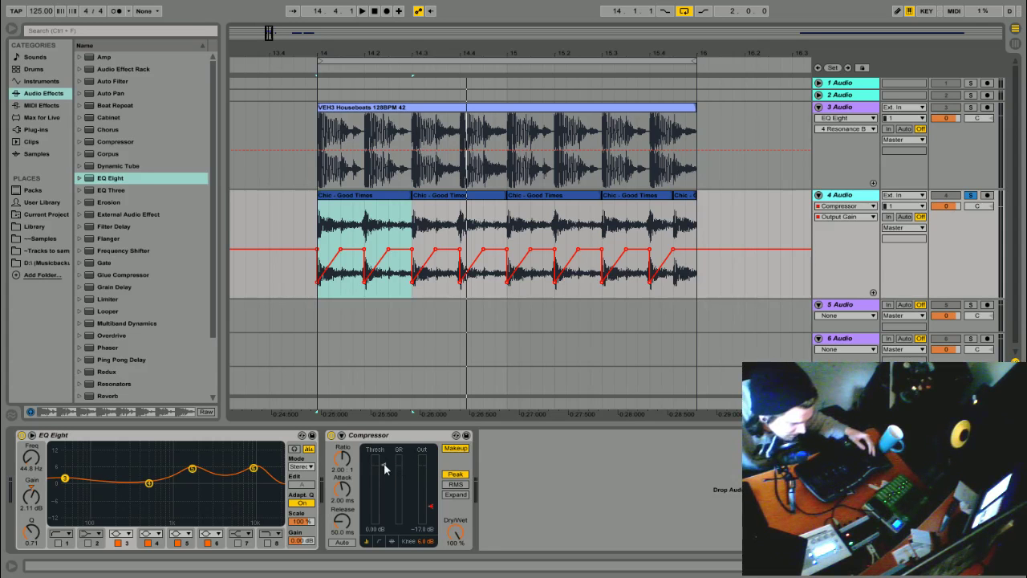
# Lower the 4 Audio Compressor's threshold to -6.48 dB and set 3 Audio's track volume to -2.5 dB during full playback
pyautogui.click(386, 470)
pyautogui.press('space')
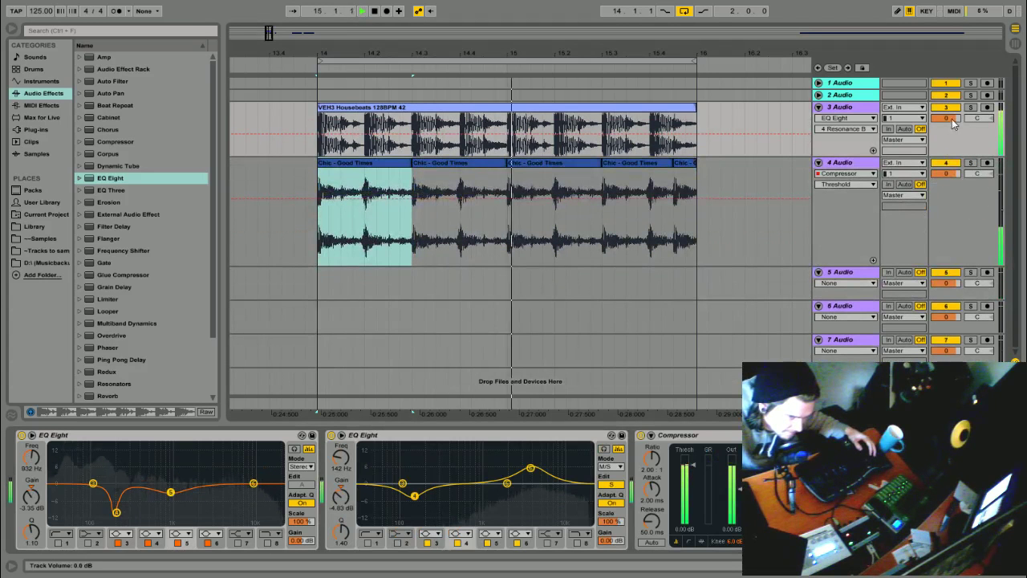
pyautogui.moveTo(952, 120); pyautogui.dragTo(951, 132)
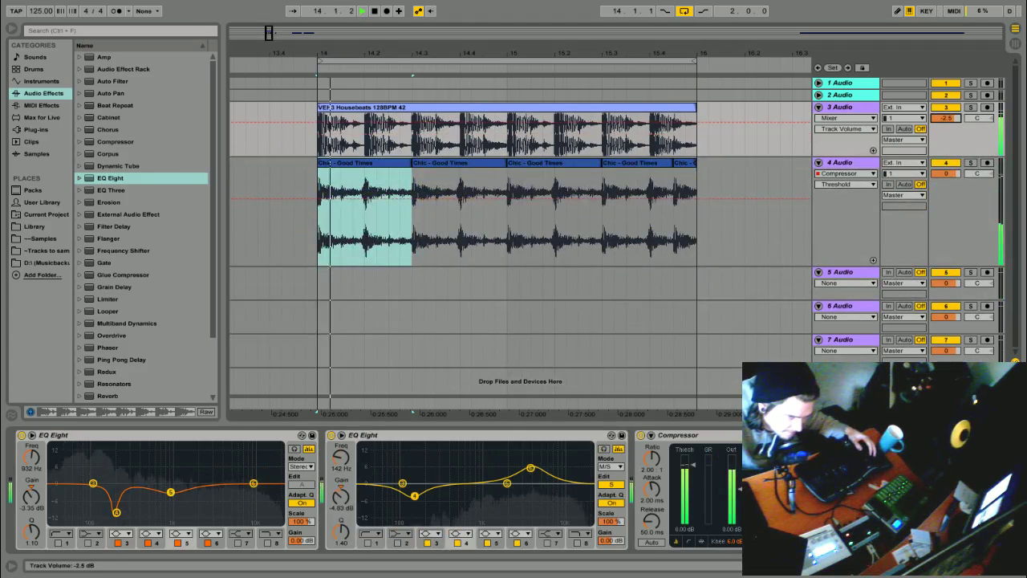
# Fill the loop's last two beats on 4 Audio with one Good Times clip and set the Compressor threshold to -7.21 dB during playback
pyautogui.click(692, 163)
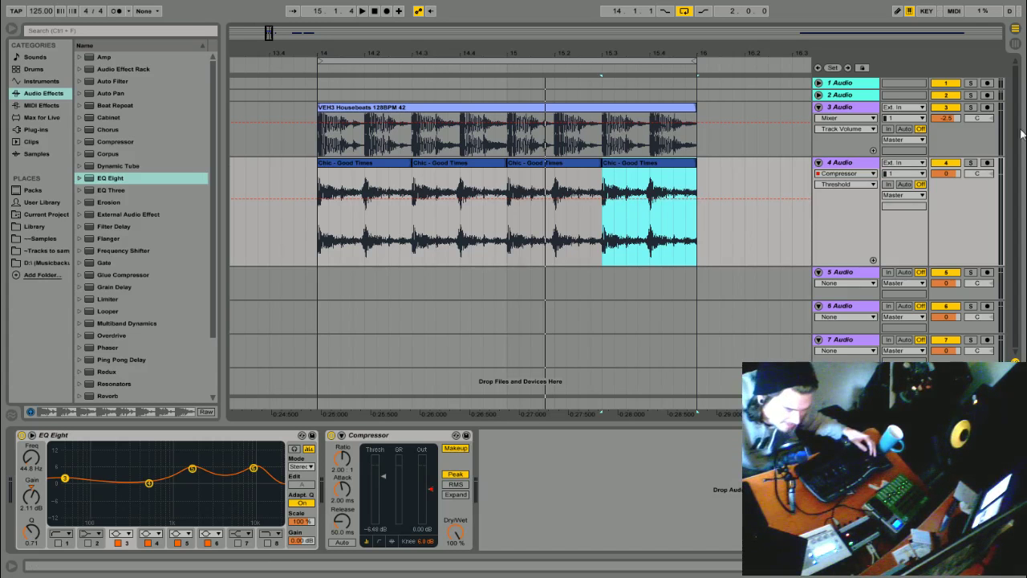
pyautogui.click(335, 170)
pyautogui.press('space')
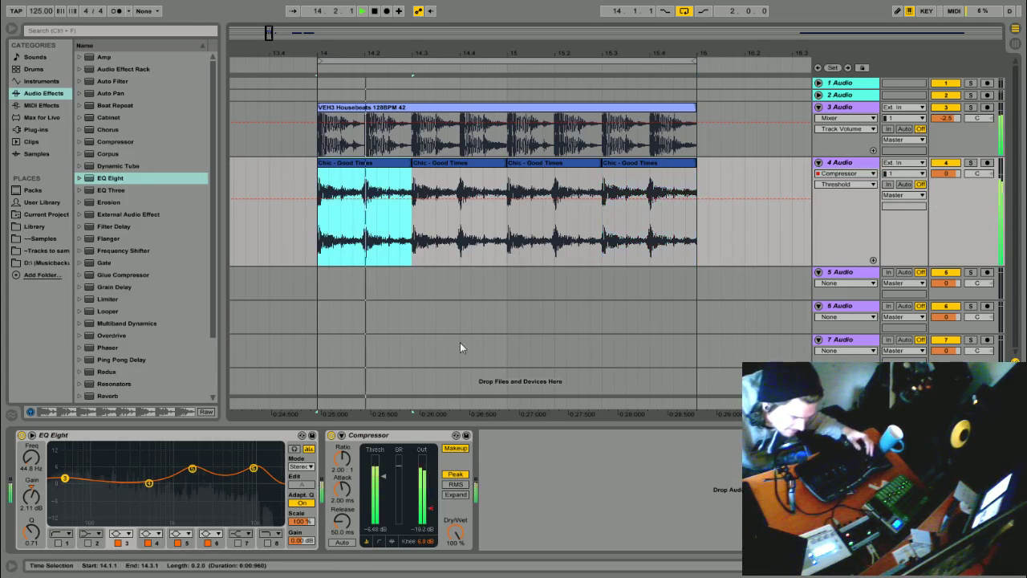
pyautogui.moveTo(384, 476); pyautogui.dragTo(384, 478)
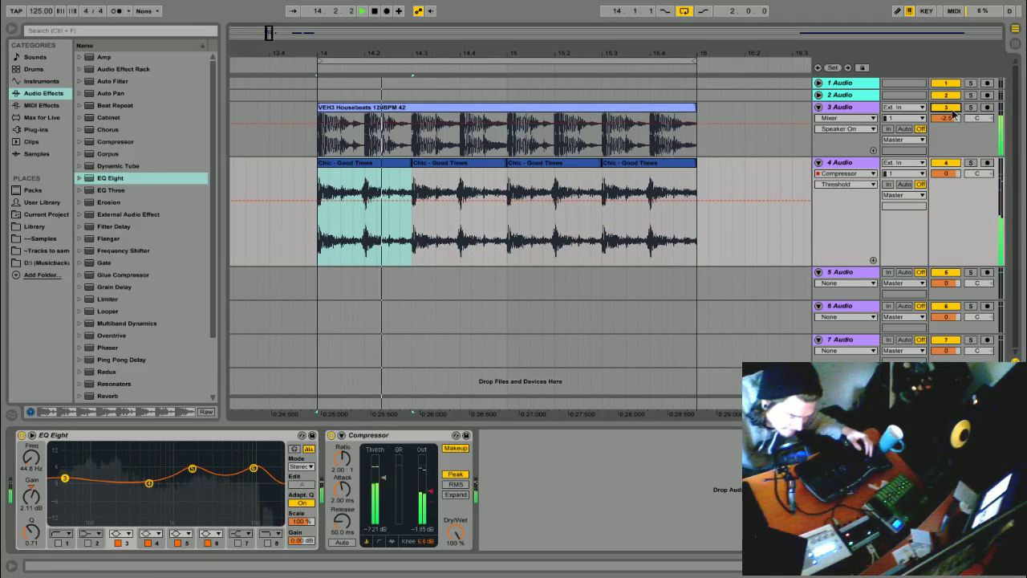
# Mute 3 Audio and solo 4 Audio to hear the Good Times sample alone, and stop playback
pyautogui.click(951, 110)
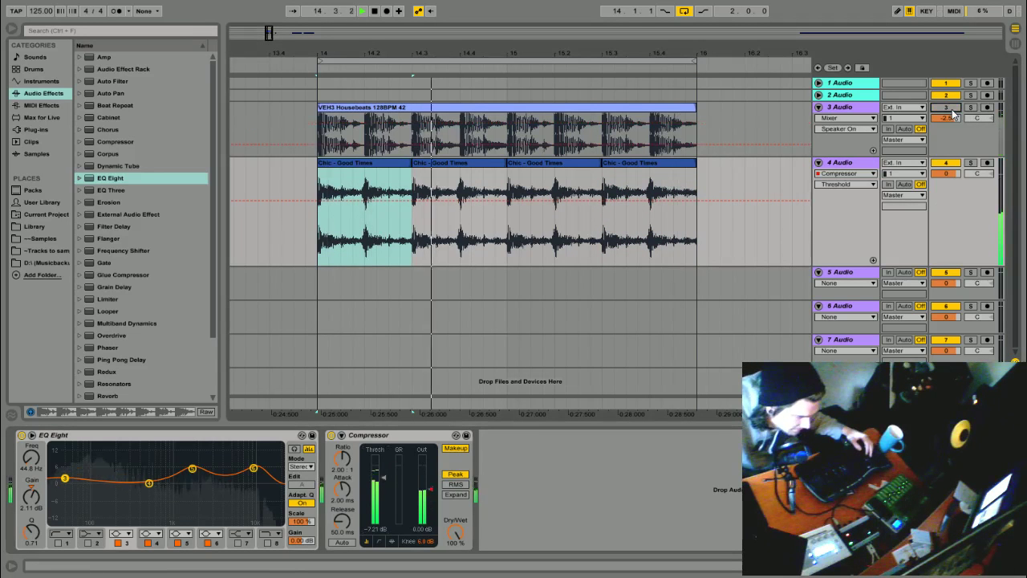
pyautogui.click(970, 163)
pyautogui.press('space')
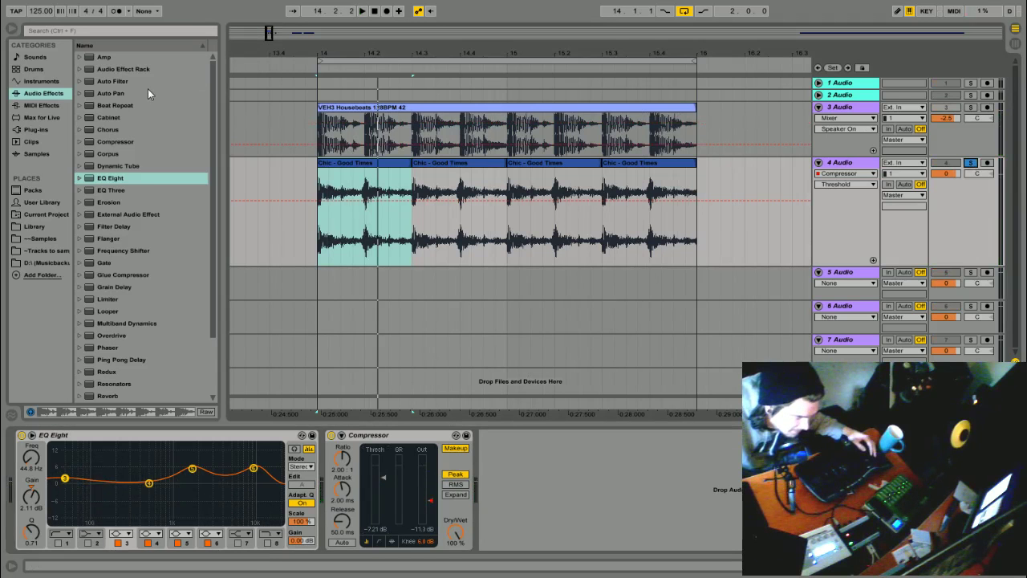
# Insert the FabFilter Saturn plug-in between EQ Eight and Compressor on 4 Audio and bring its window fully into view
pyautogui.click(33, 130)
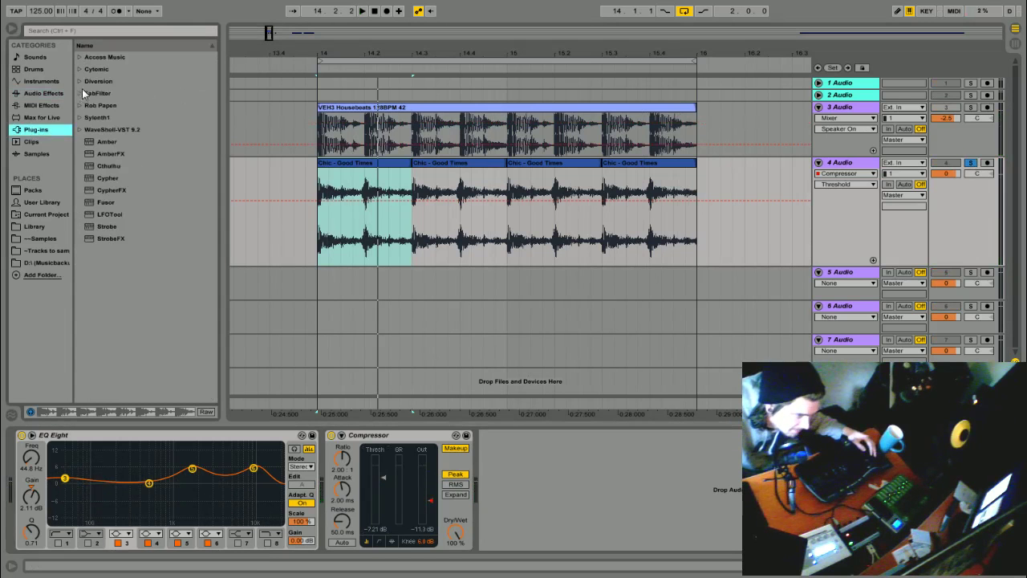
pyautogui.click(79, 94)
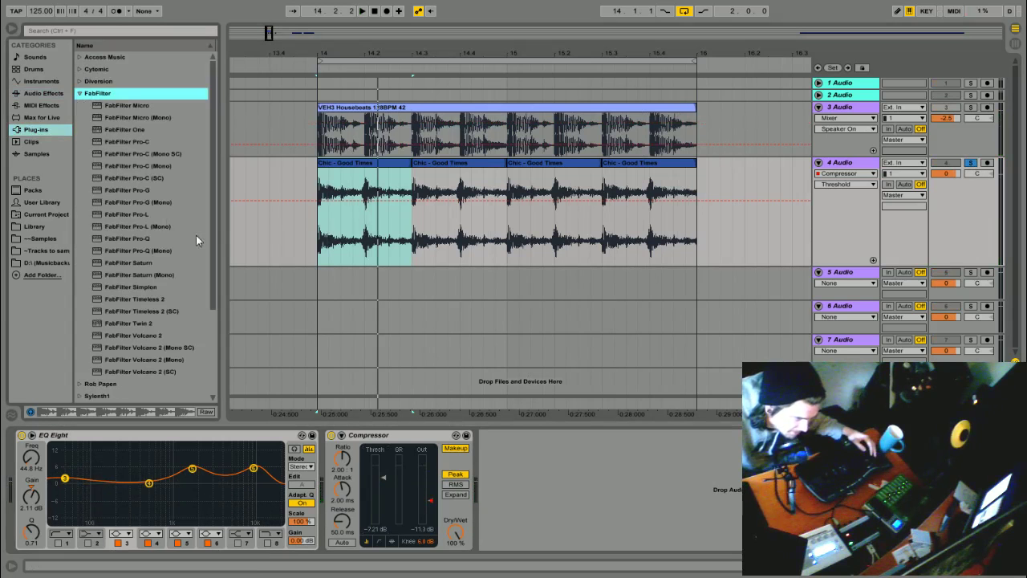
pyautogui.moveTo(119, 268)
pyautogui.mouseDown()
pyautogui.moveTo(317, 504)
pyautogui.moveTo(301, 488)
pyautogui.mouseUp()
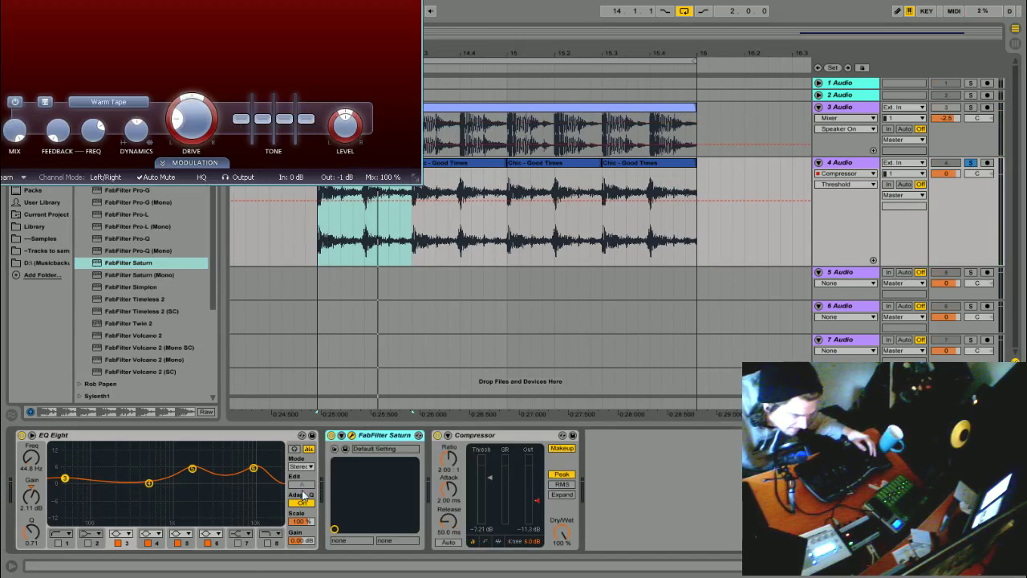
pyautogui.moveTo(238, 2); pyautogui.dragTo(430, 206)
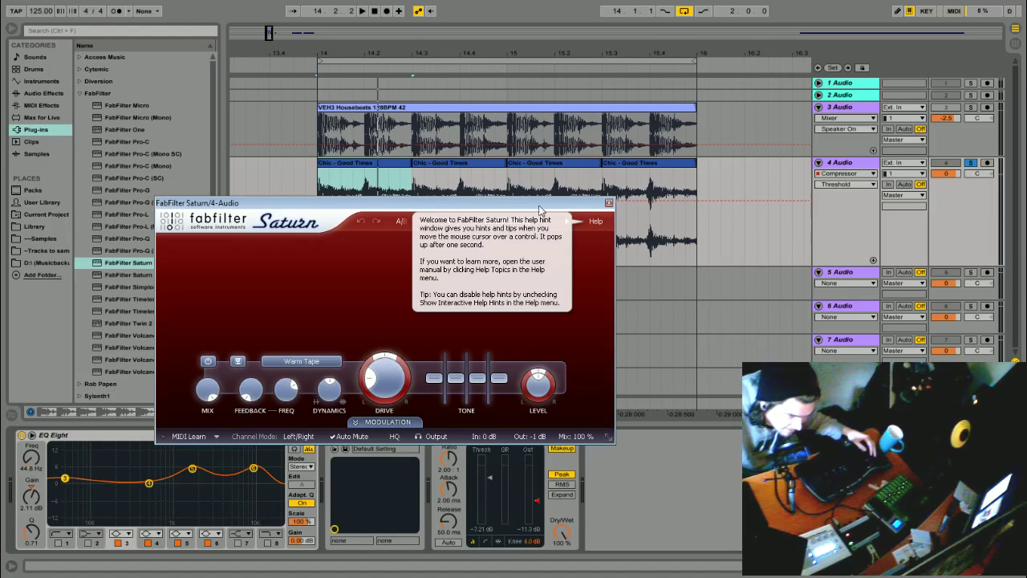
# Check FabFilter Saturn's help options, move its window clear of the device chain, and play the soloed loop
pyautogui.click(596, 222)
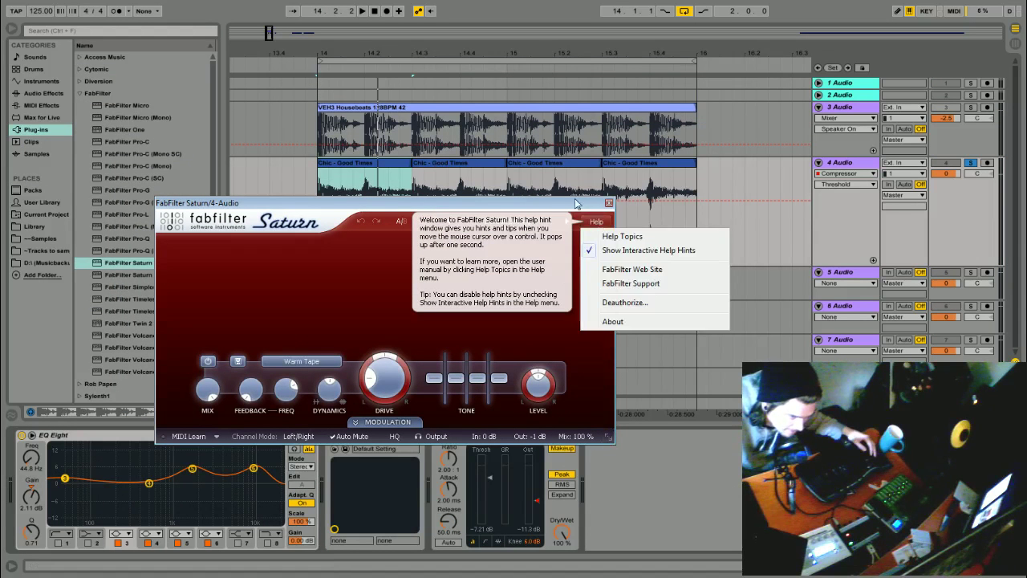
pyautogui.click(576, 204)
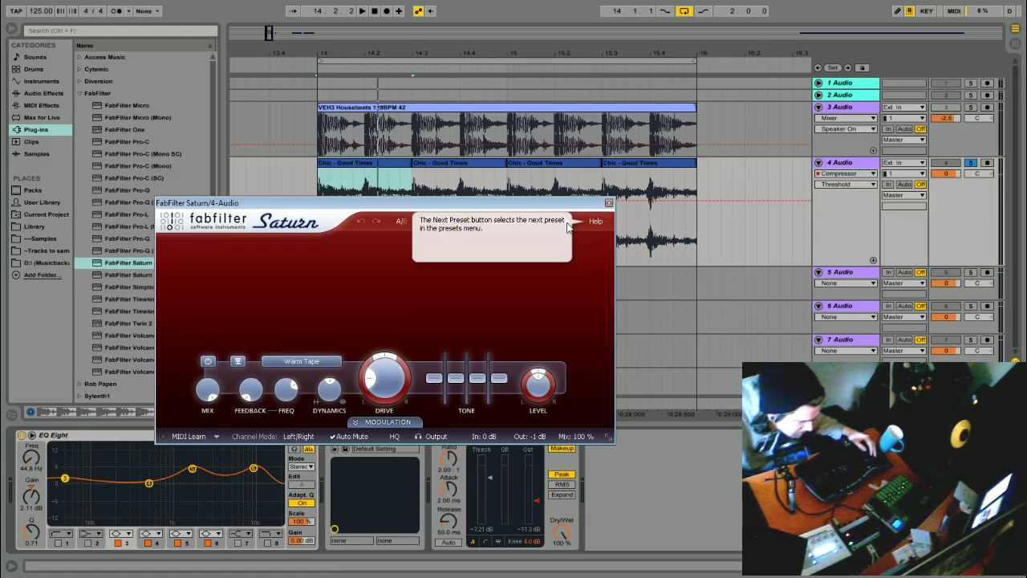
pyautogui.moveTo(500, 203); pyautogui.dragTo(579, 167)
pyautogui.press('space')
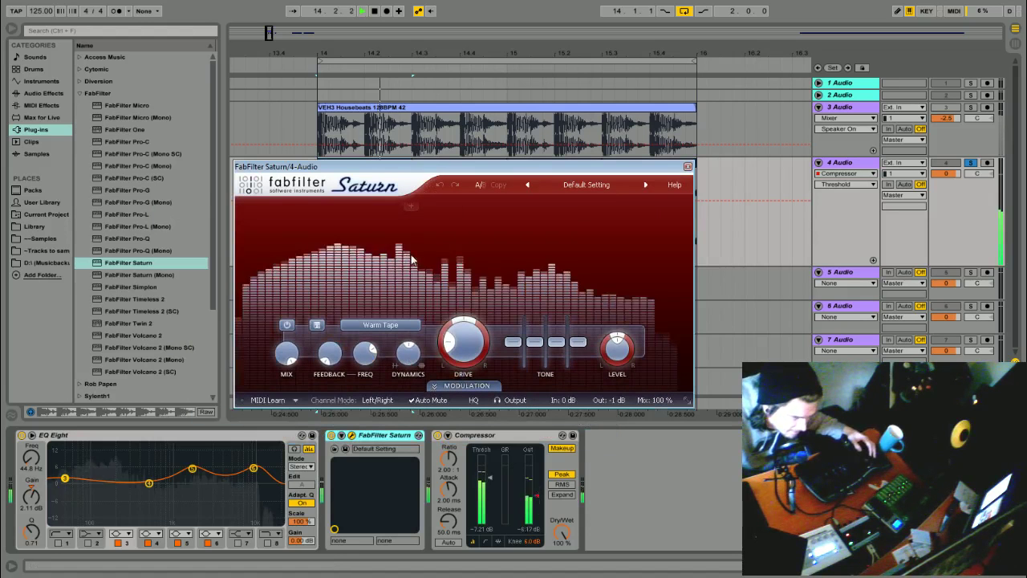
# Split FabFilter Saturn's spectrum into four bands with the second crossover at about 215 Hz, and stop playback
pyautogui.click(324, 206)
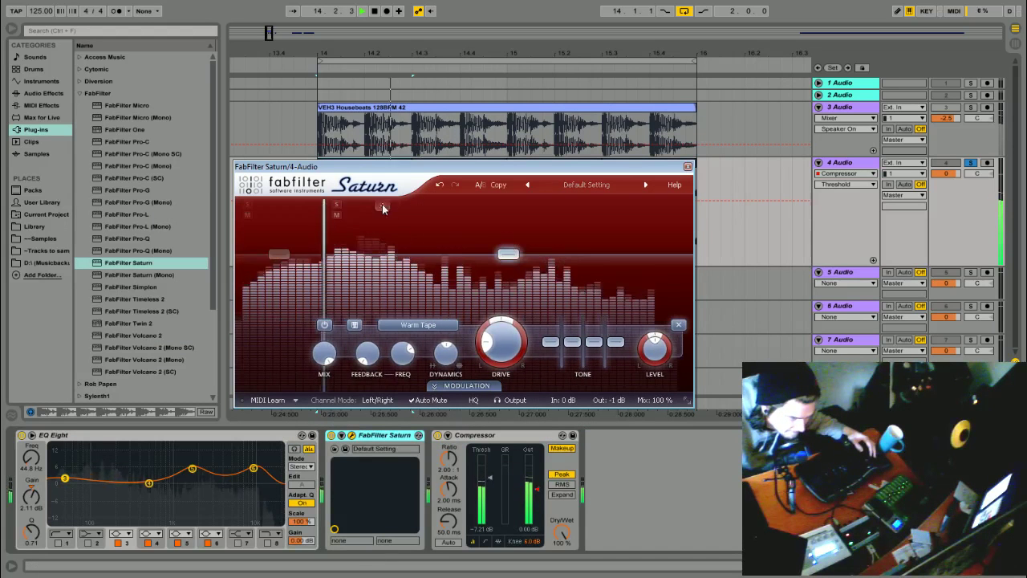
pyautogui.click(391, 207)
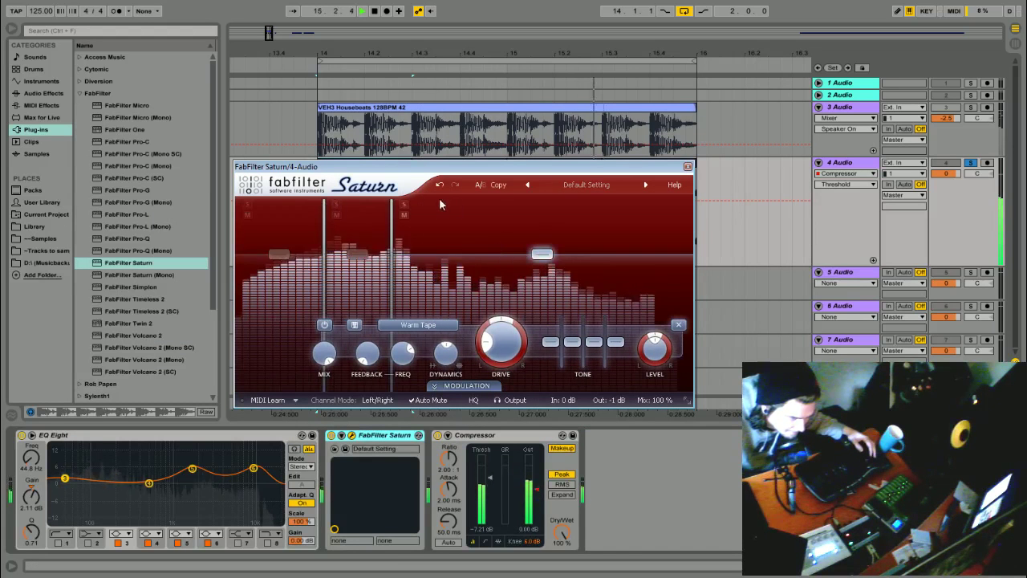
pyautogui.click(450, 206)
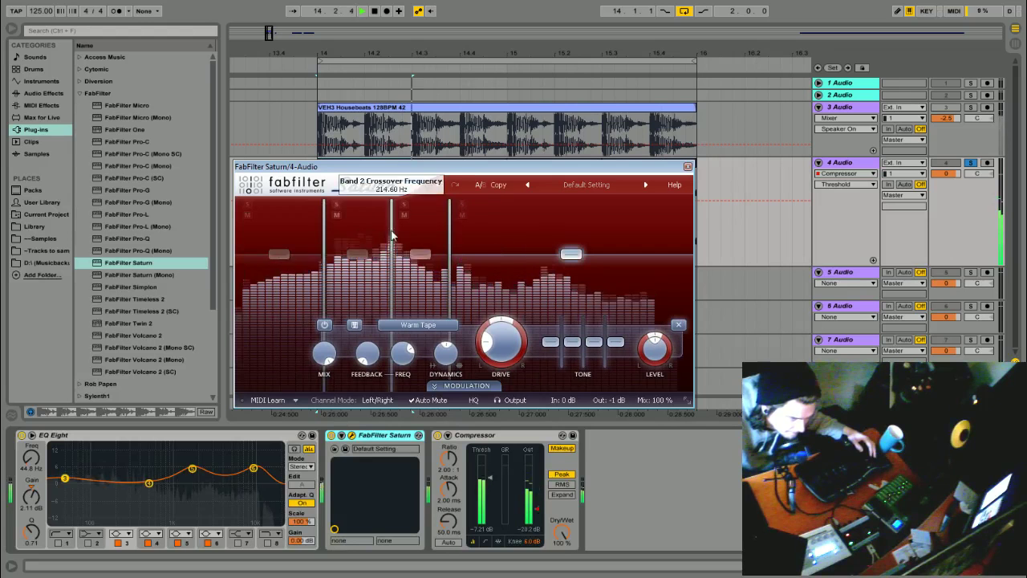
pyautogui.press('space')
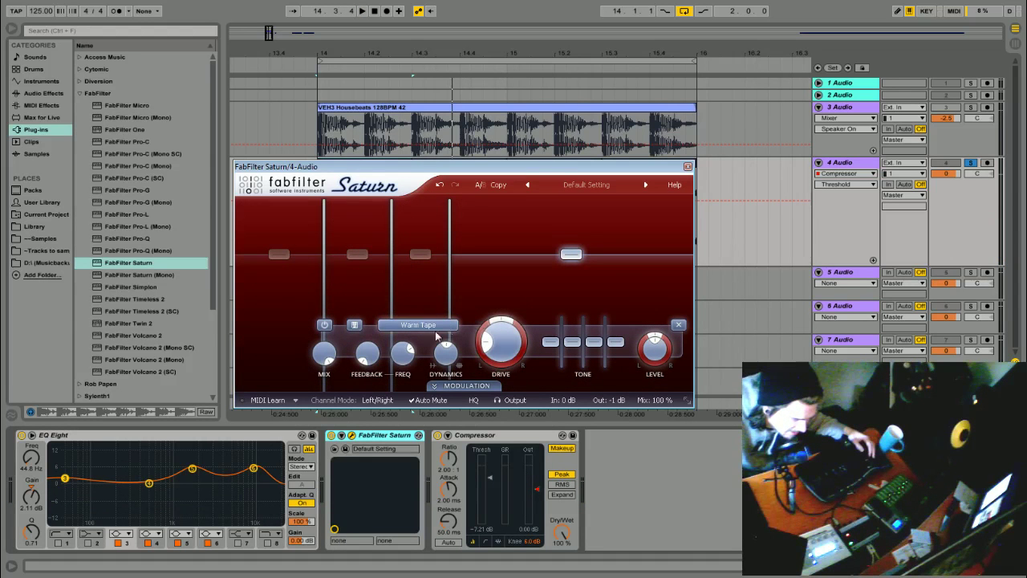
# Raise Saturn's Band 2 level to +5.92 dB during playback and split the highest band to add a fifth
pyautogui.moveTo(357, 255); pyautogui.dragTo(358, 255)
pyautogui.press('space')
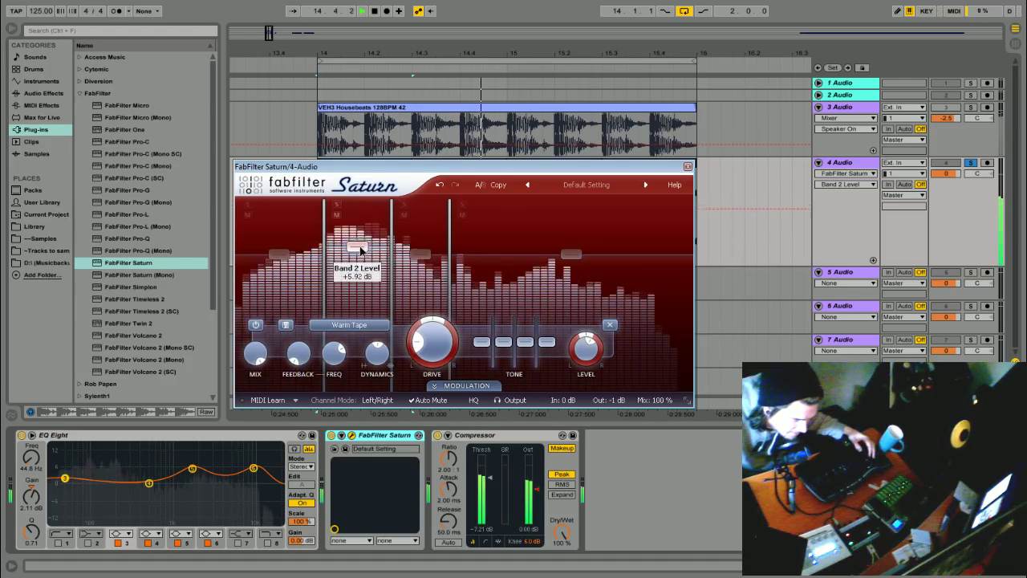
pyautogui.click(495, 207)
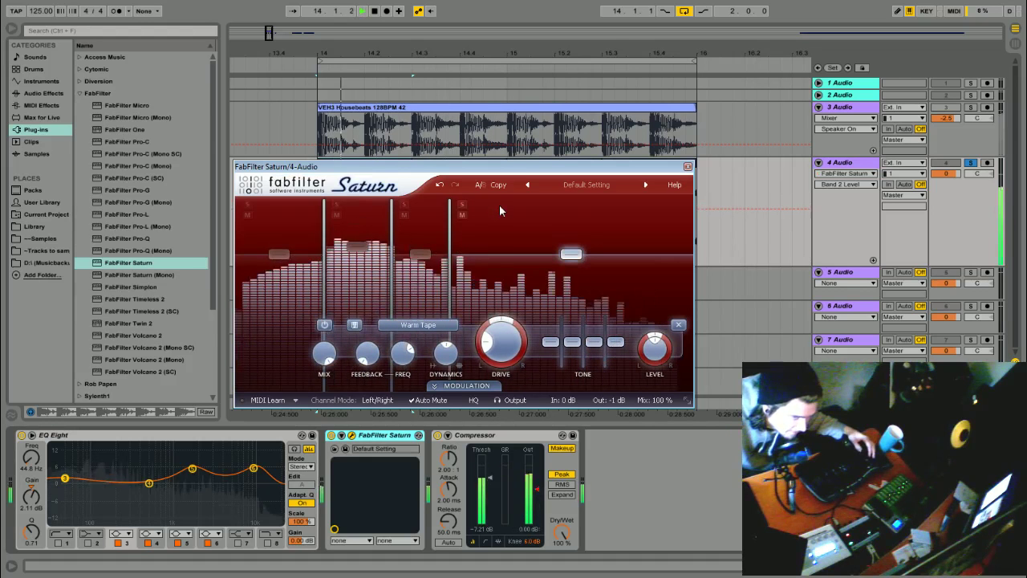
pyautogui.click(504, 205)
pyautogui.press('space')
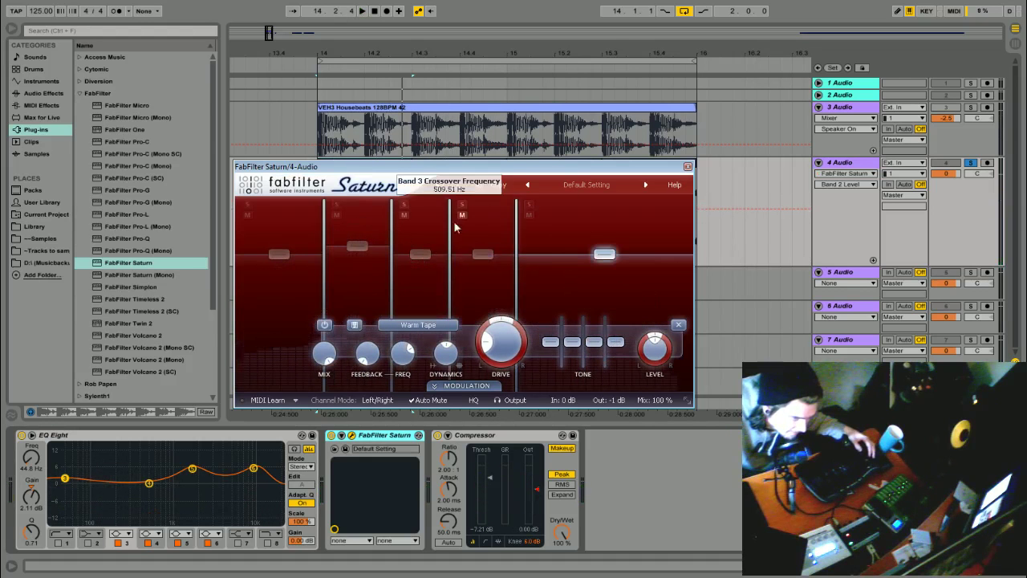
# Shift Saturn's two upper crossovers to higher frequencies, set the Band 4 level to +3.45 dB and raise the Band 1 level slightly
pyautogui.moveTo(454, 220); pyautogui.dragTo(511, 250)
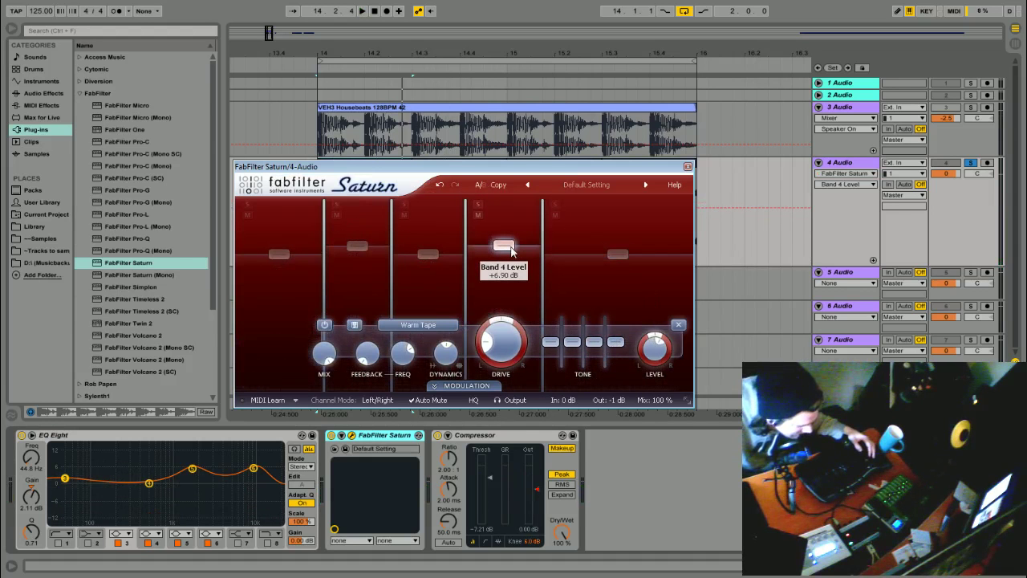
pyautogui.press('space')
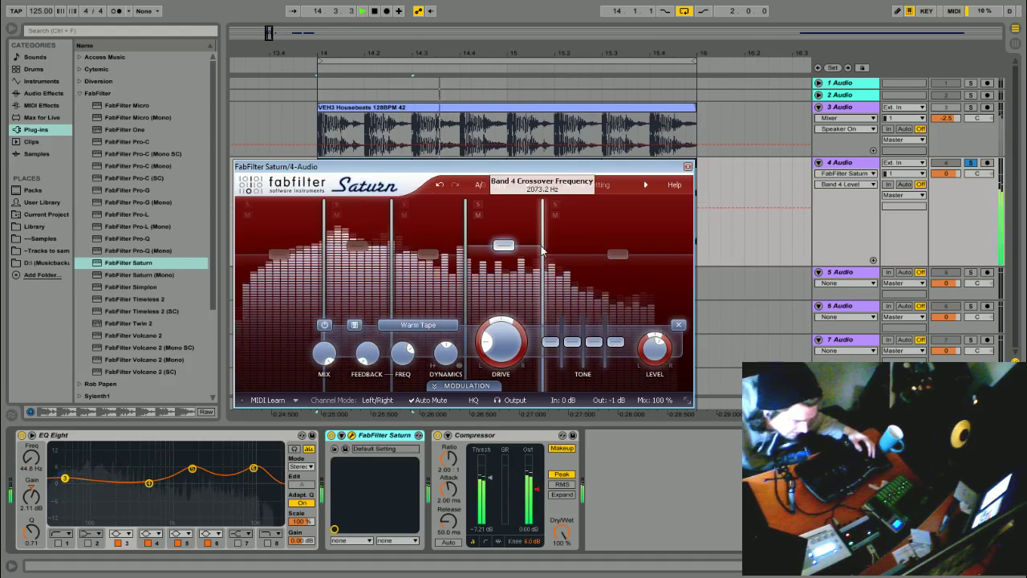
pyautogui.moveTo(542, 251)
pyautogui.mouseDown()
pyautogui.moveTo(530, 265)
pyautogui.moveTo(469, 273)
pyautogui.moveTo(556, 285)
pyautogui.moveTo(565, 275)
pyautogui.moveTo(529, 243)
pyautogui.moveTo(522, 254)
pyautogui.mouseUp()
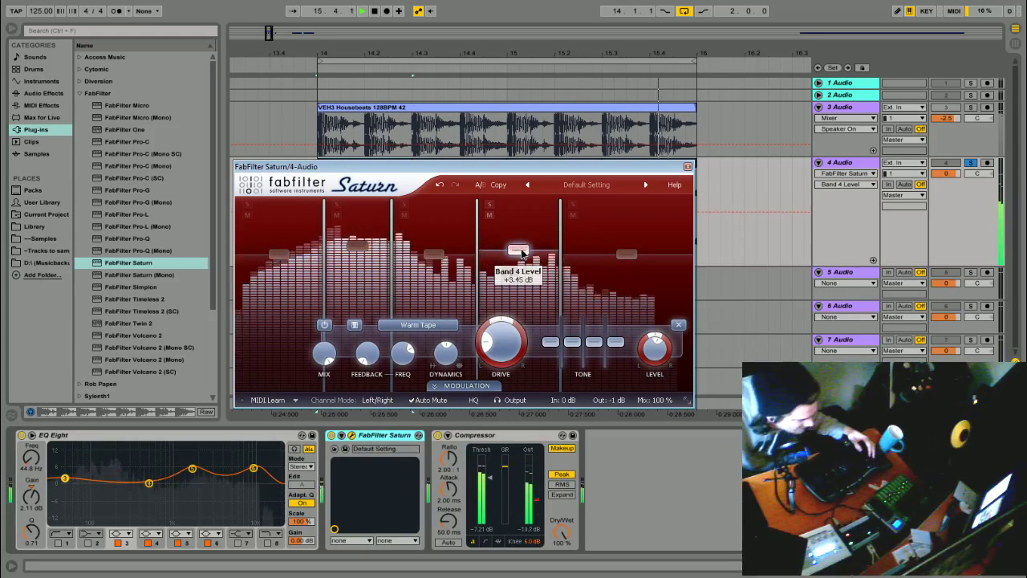
pyautogui.moveTo(280, 254)
pyautogui.mouseDown()
pyautogui.moveTo(282, 233)
pyautogui.moveTo(286, 246)
pyautogui.mouseUp()
pyautogui.press('space')
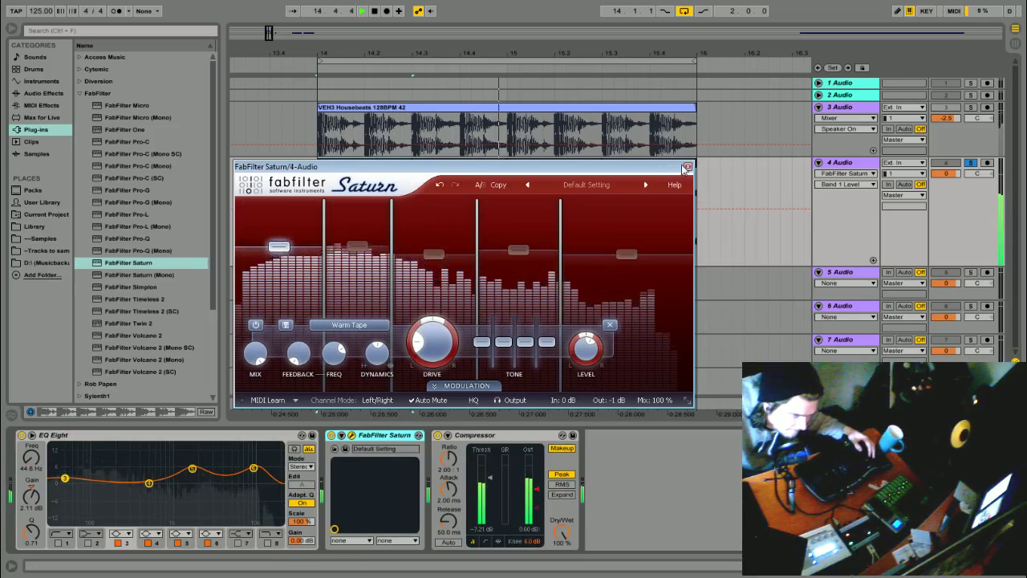
# Close the Saturn window and toggle the plug-in's bypass to compare the sound during playback
pyautogui.click(687, 166)
pyautogui.click(331, 435)
pyautogui.click(331, 435)
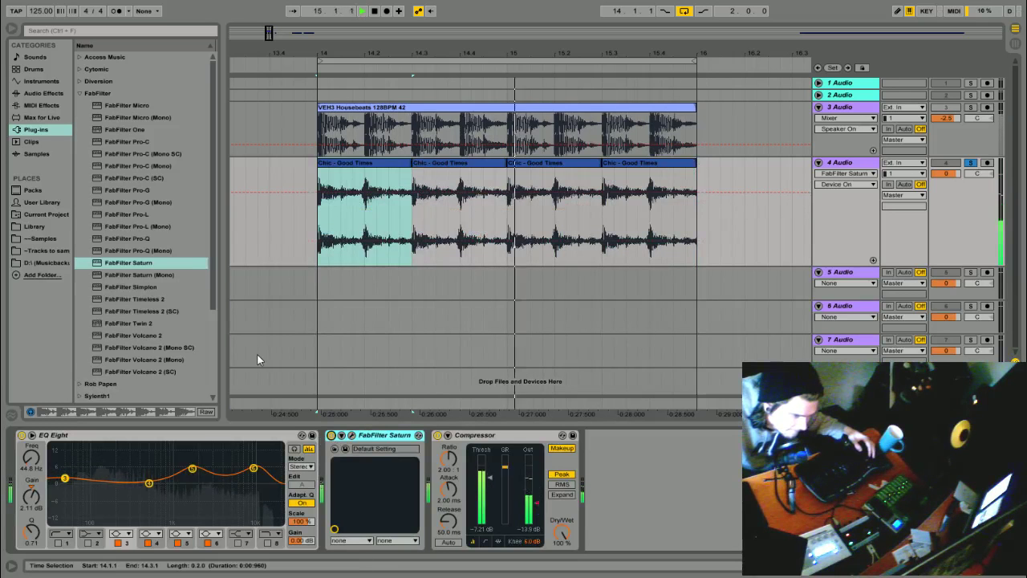
# Reorder EQ Eight between FabFilter Saturn and Compressor, and set its band 3 to 87.0 Hz with 1.36 dB gain
pyautogui.moveTo(65, 478); pyautogui.dragTo(65, 482)
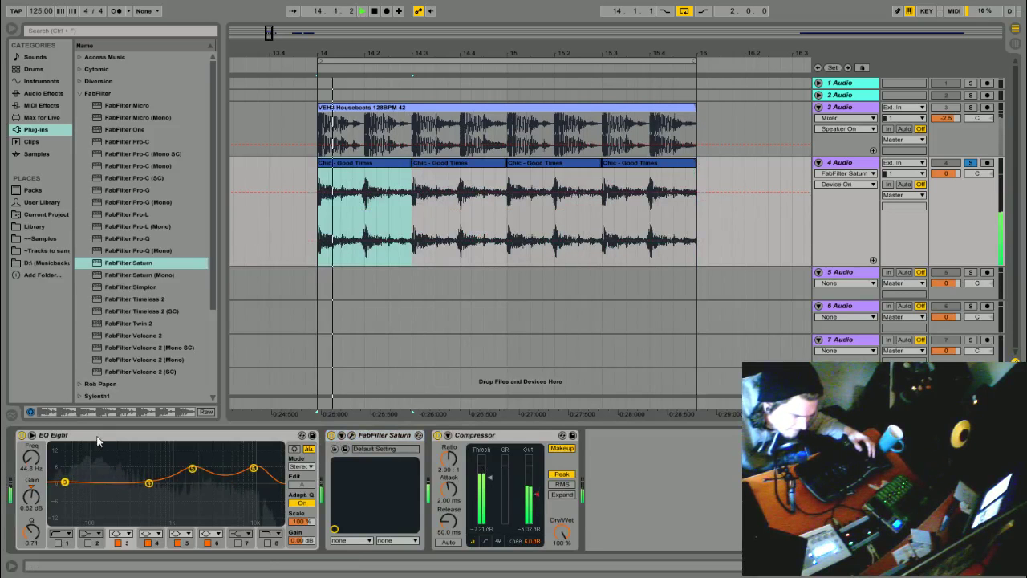
pyautogui.moveTo(99, 436); pyautogui.dragTo(431, 457)
pyautogui.moveTo(171, 482)
pyautogui.mouseDown()
pyautogui.moveTo(166, 450)
pyautogui.moveTo(187, 485)
pyautogui.mouseUp()
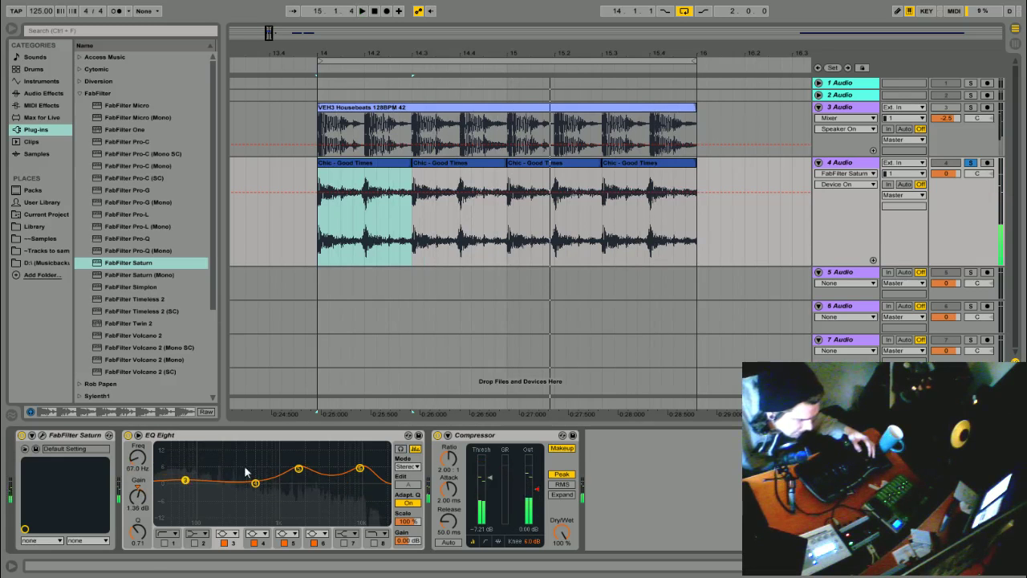
# Cut EQ Eight's band 4 by 13.0 dB at 183 Hz with a Q of 1.65 and resume playback
pyautogui.press('space')
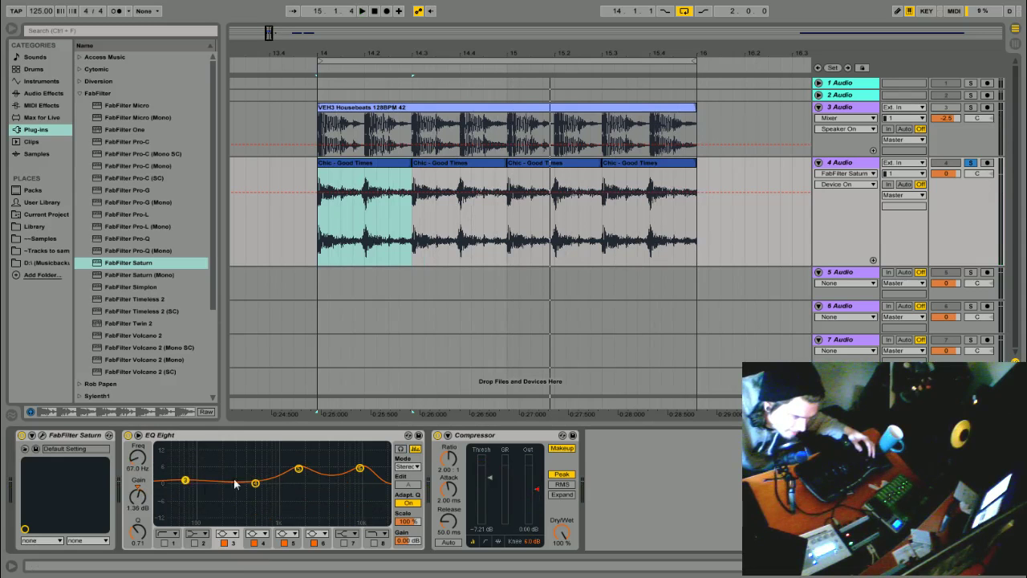
pyautogui.moveTo(257, 482); pyautogui.dragTo(218, 521)
pyautogui.moveTo(138, 533); pyautogui.dragTo(138, 560)
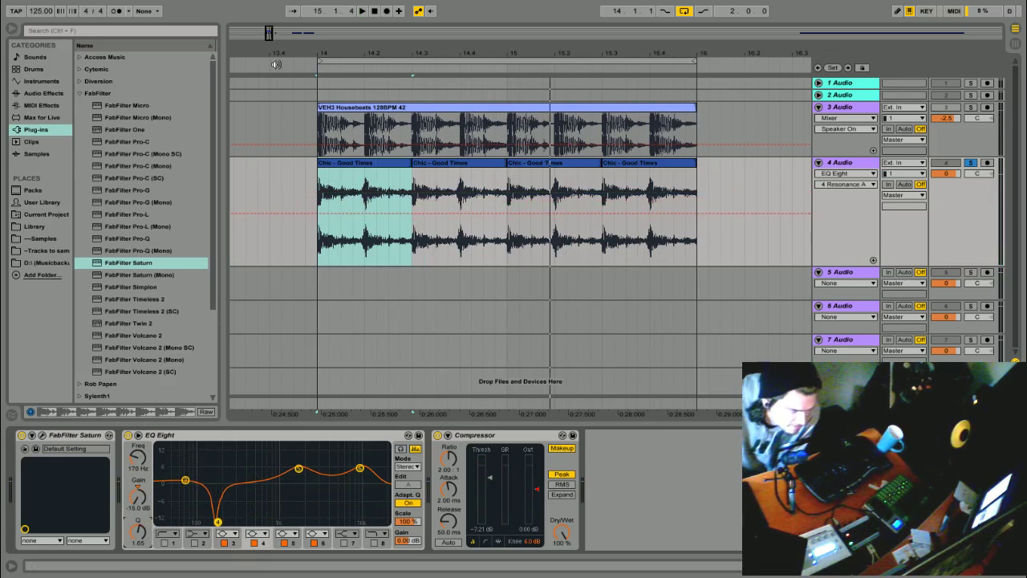
pyautogui.click(305, 71)
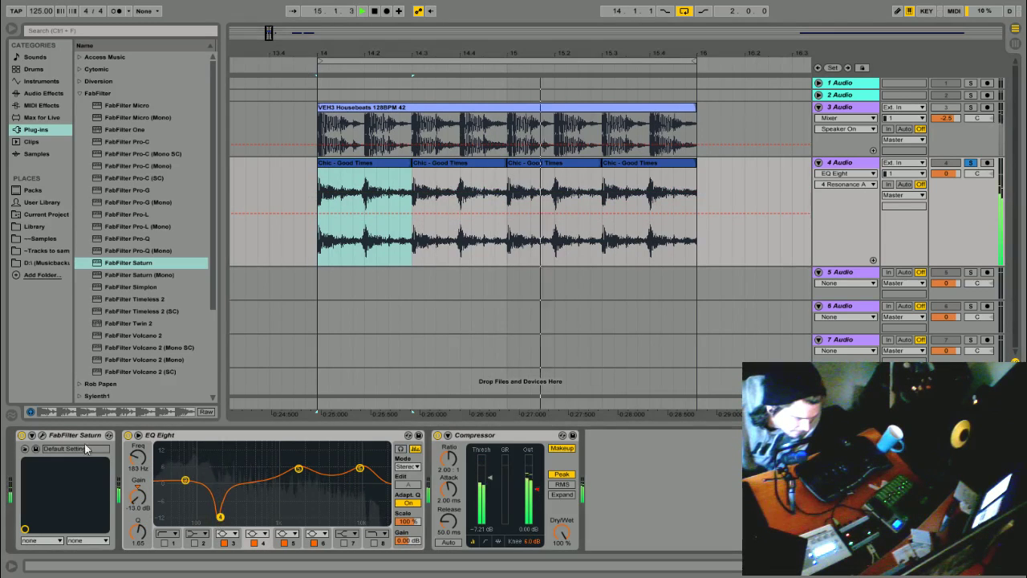
# Toggle FabFilter Saturn to compare the sound and set the Compressor threshold to -3.54 dB
pyautogui.click(23, 435)
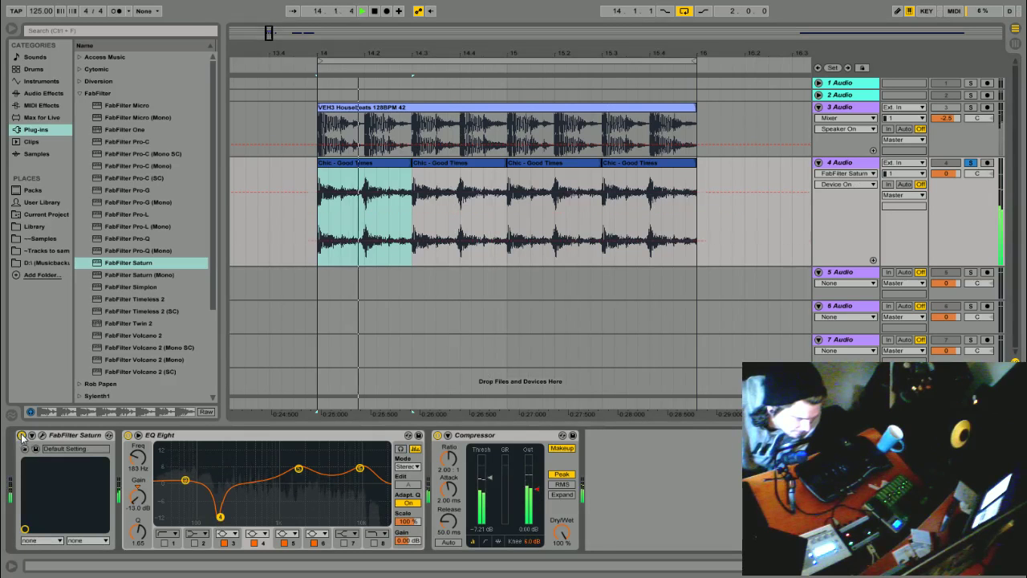
pyautogui.moveTo(490, 478); pyautogui.dragTo(490, 471)
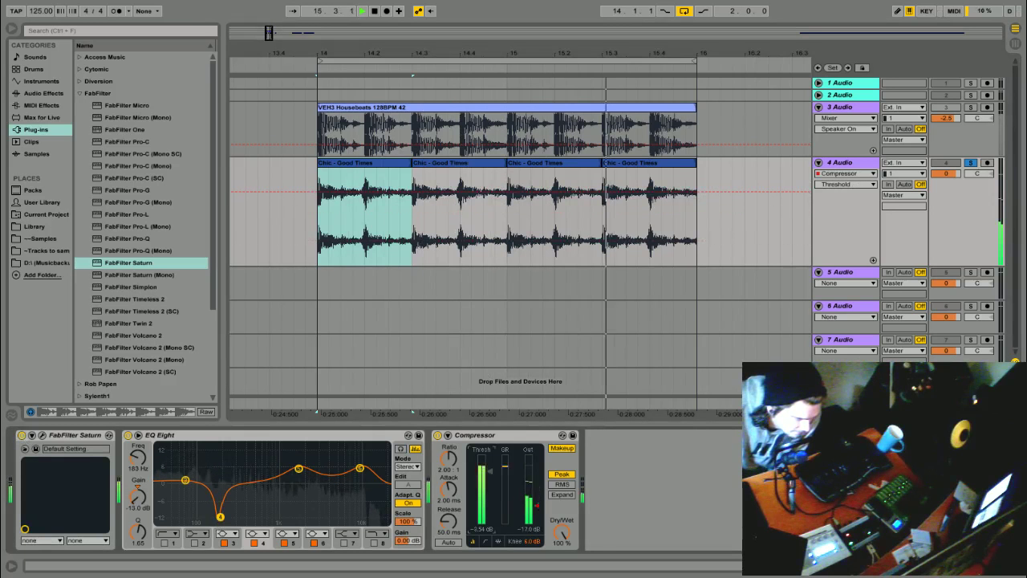
# Unsolo 4 Audio, unmute 3 Audio and set the 3 Audio track volume to -4.1 dB
pyautogui.click(970, 163)
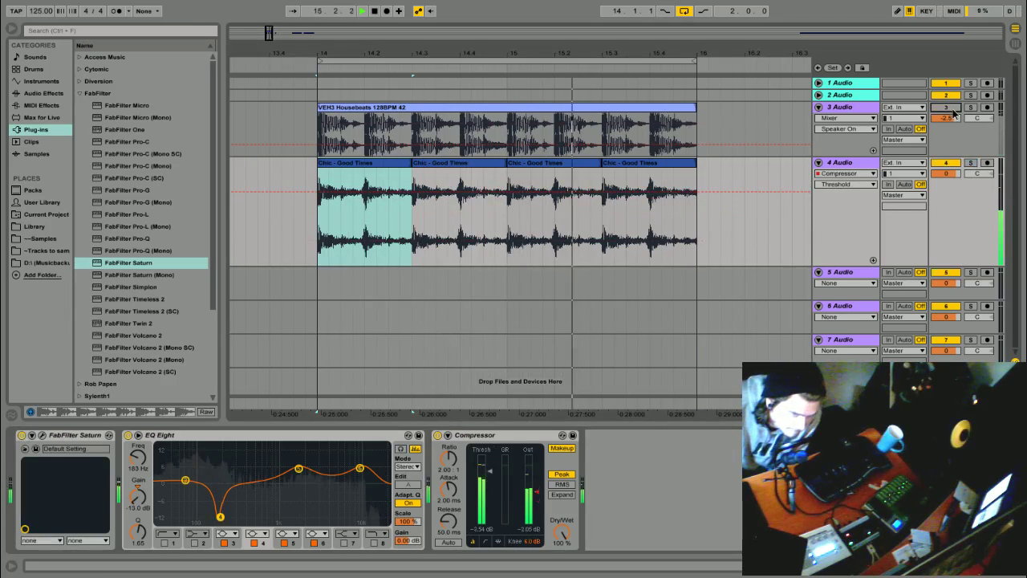
pyautogui.moveTo(950, 117); pyautogui.dragTo(951, 125)
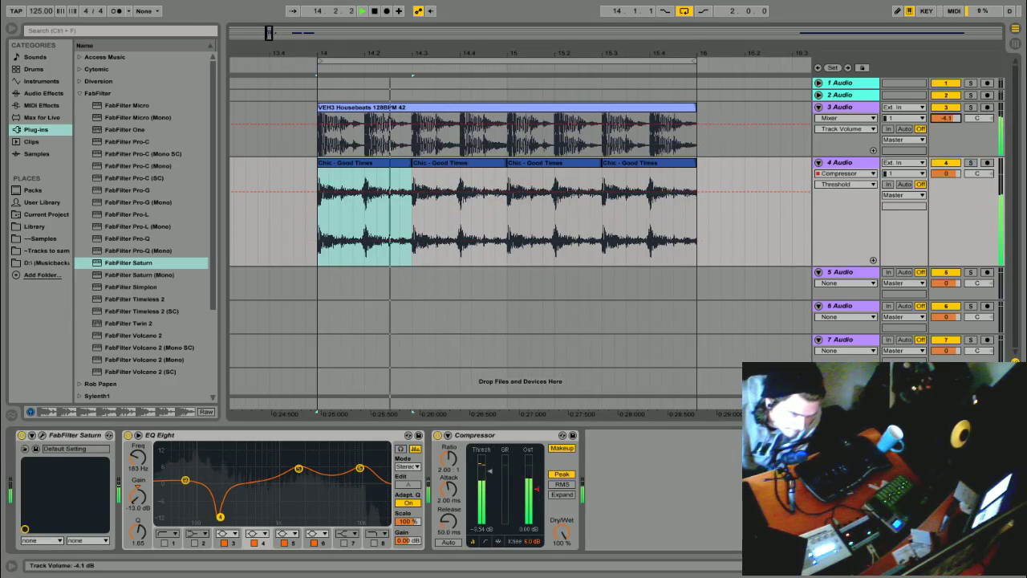
# Select the four looped Good Times clips on 4 Audio and check their warp and transpose settings
pyautogui.moveTo(674, 53); pyautogui.dragTo(539, 53)
pyautogui.moveTo(569, 173); pyautogui.dragTo(340, 194)
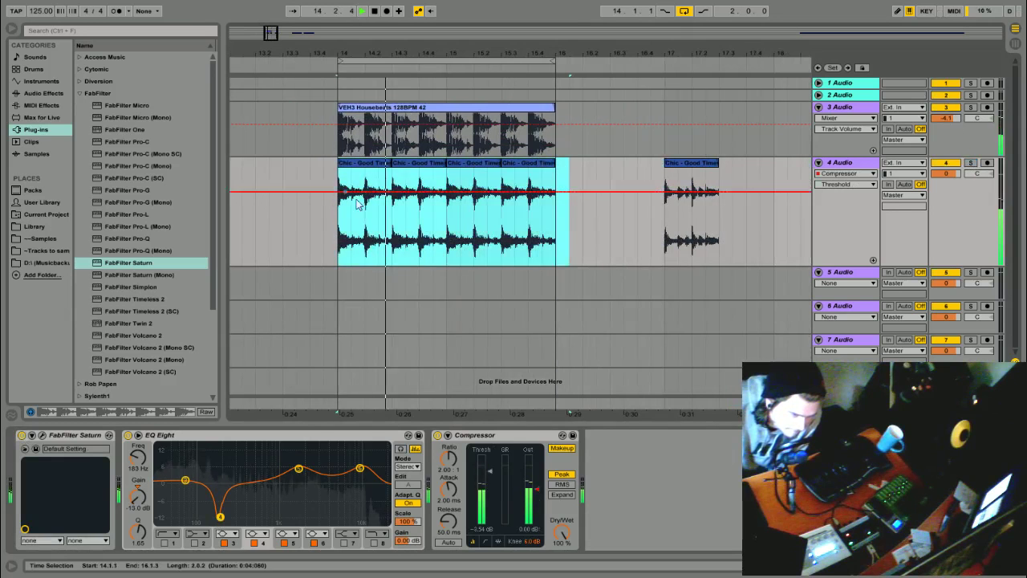
pyautogui.hotkey('shift', 'Tab')
pyautogui.click(146, 509)
pyautogui.click(142, 515)
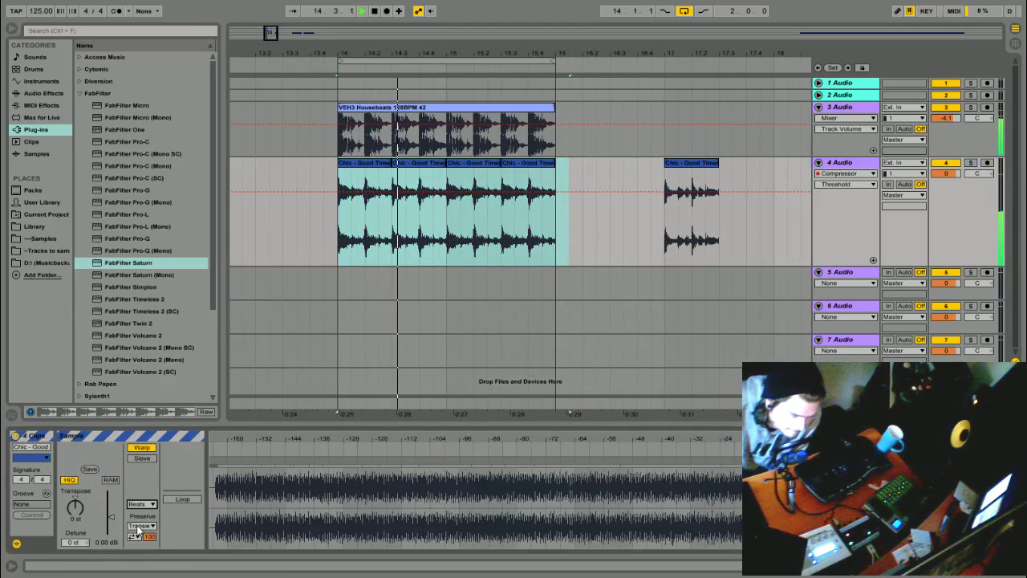
pyautogui.click(139, 526)
pyautogui.click(78, 507)
pyautogui.click(77, 507)
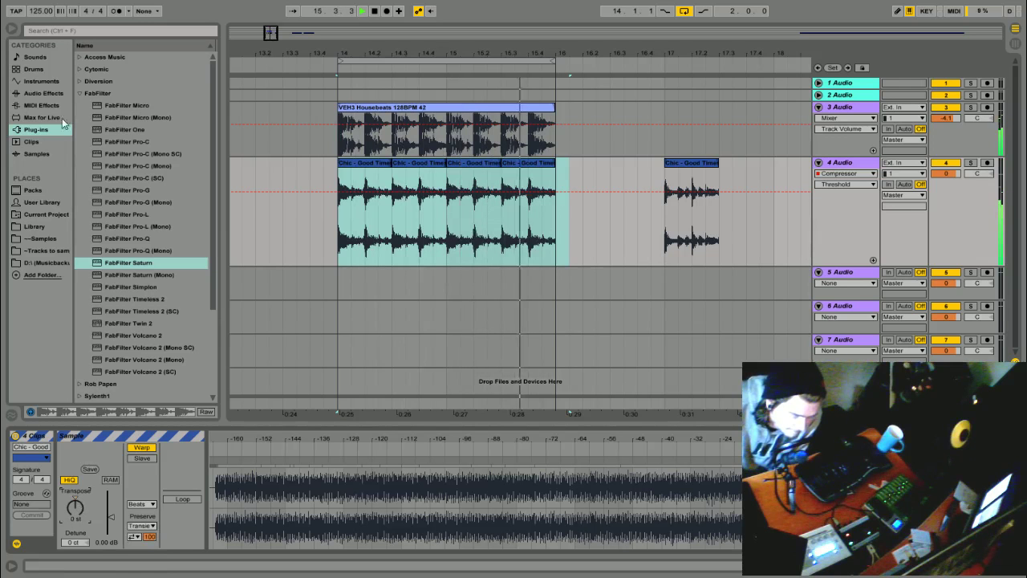
# Set the project tempo to 128 BPM and the four looped clips' warp mode to Re-Pitch, and stop playback
pyautogui.moveTo(39, 11); pyautogui.dragTo(39, 7)
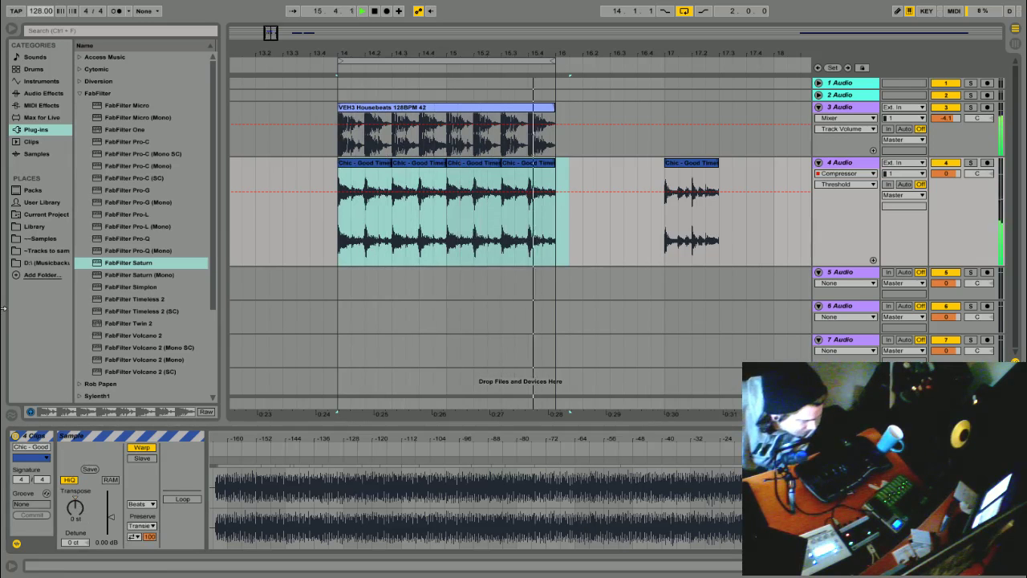
pyautogui.click(141, 503)
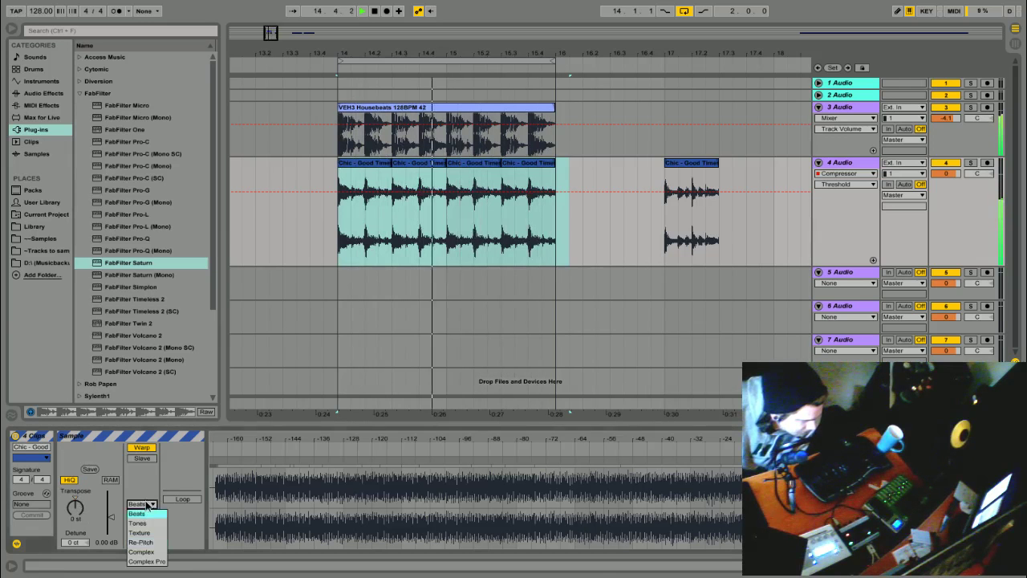
pyautogui.click(141, 538)
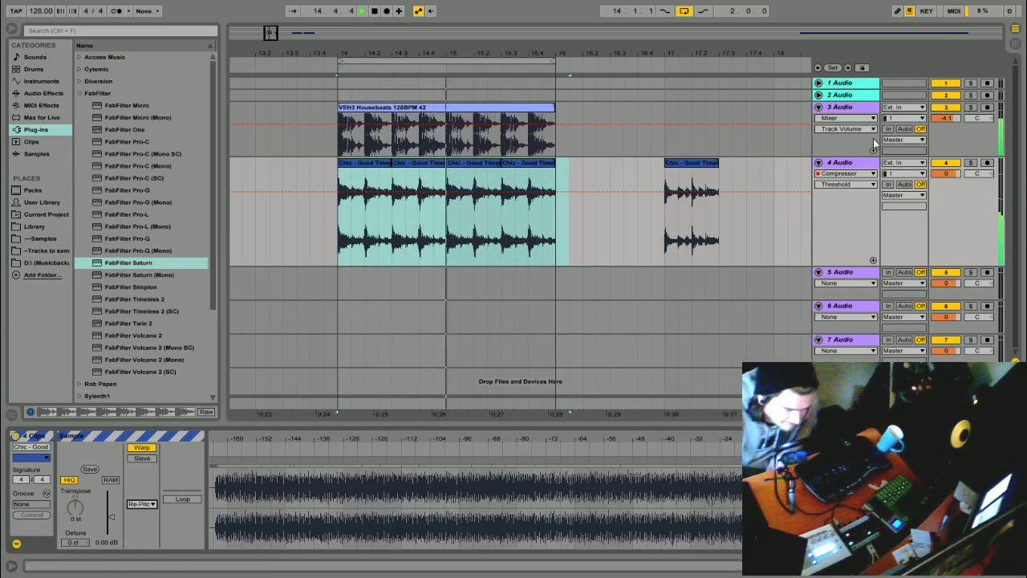
pyautogui.press('space')
pyautogui.moveTo(559, 172); pyautogui.dragTo(337, 199)
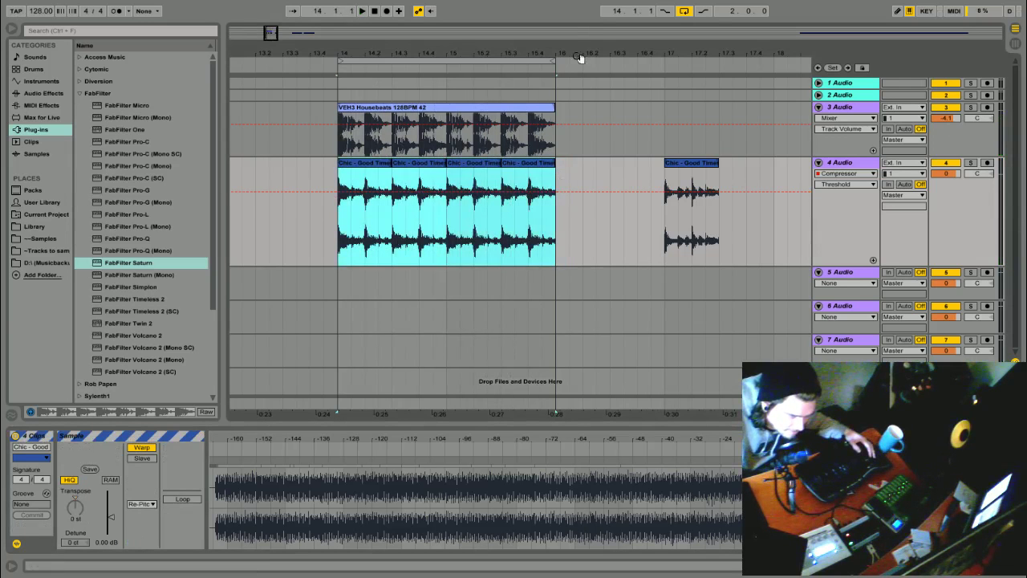
# Set the Good Times clip at bar 17 to Beats warp mode, transpose it to -1 st and audition it
pyautogui.click(688, 163)
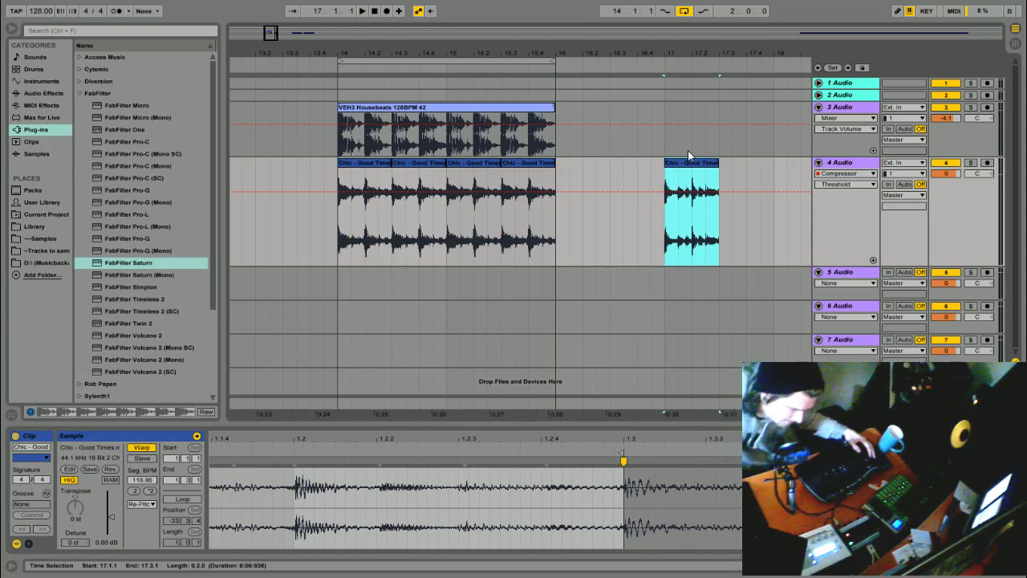
pyautogui.press('space')
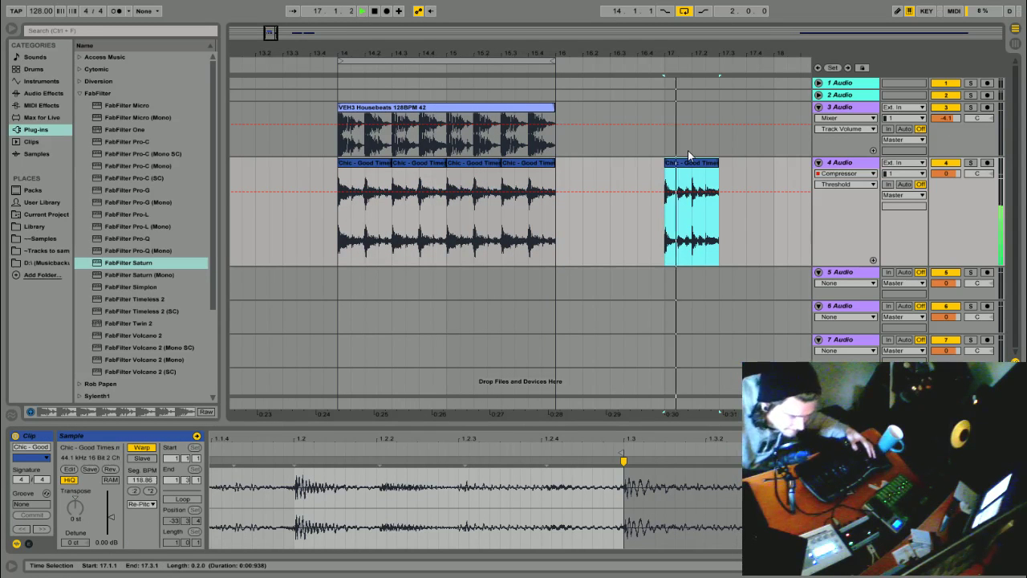
pyautogui.press('space')
pyautogui.click(141, 505)
pyautogui.click(142, 514)
pyautogui.press('space')
pyautogui.press('space')
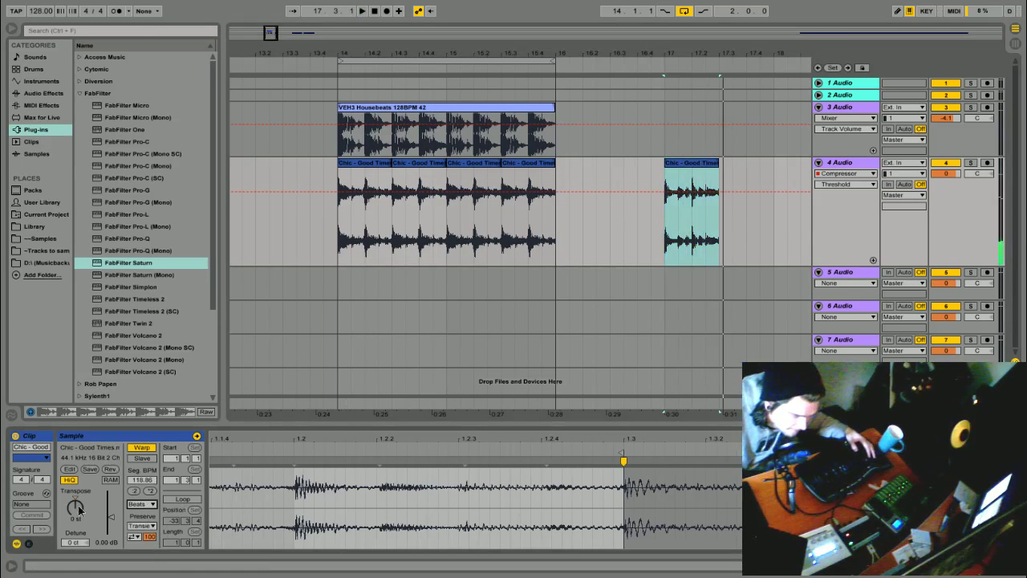
pyautogui.moveTo(79, 509); pyautogui.dragTo(79, 515)
pyautogui.press('space')
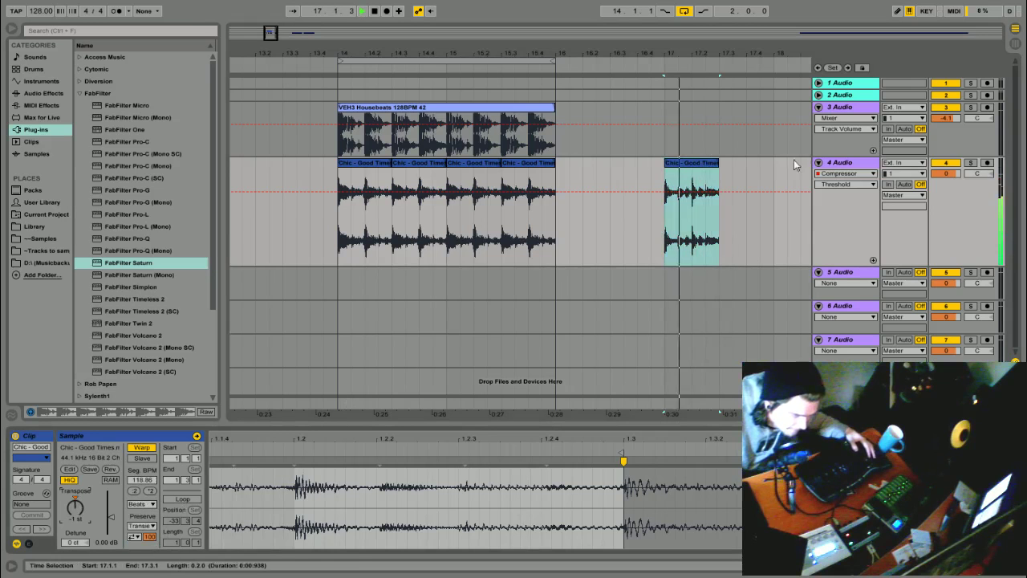
# Copy the VEH3 Housebeats loop to bar 17 on 3 Audio and stop playback
pyautogui.click(542, 119)
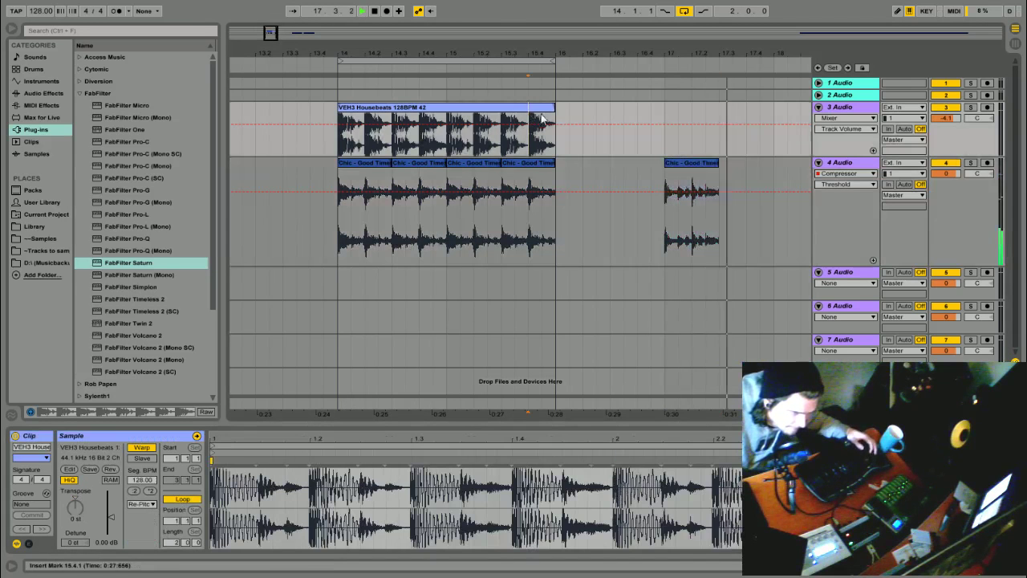
pyautogui.click(544, 108)
pyautogui.hotkey('ctrl', 'c')
pyautogui.click(667, 109)
pyautogui.hotkey('ctrl', 'v')
pyautogui.press('space')
# Select the Good Times clip at bar 17 and show the device chain of 4 Audio
pyautogui.click(707, 164)
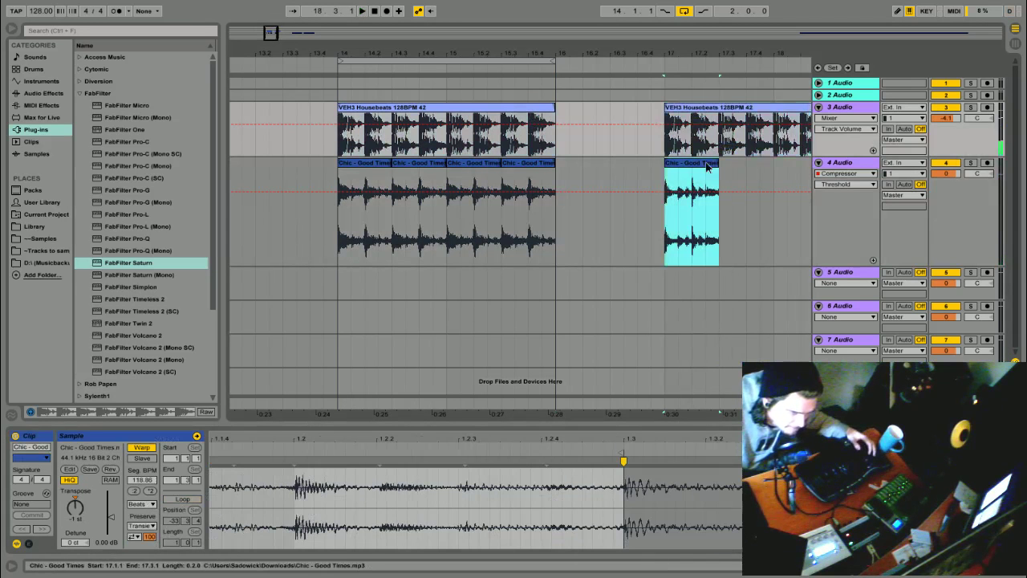
pyautogui.click(990, 211)
pyautogui.hotkey('shift', 'Tab')
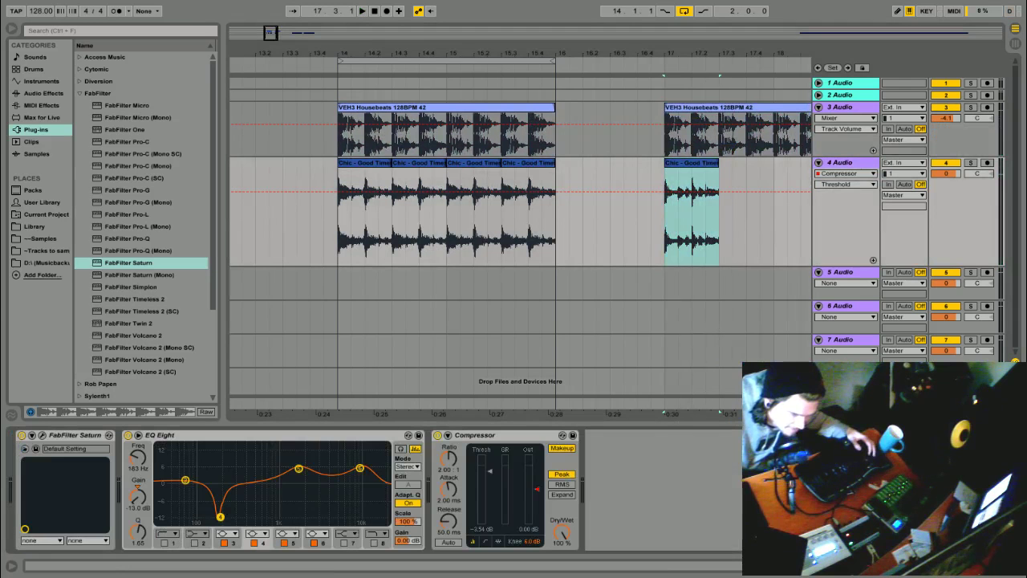
# Copy the Compressor Output Gain envelope from the last Good Times clip in bar 15 onto the clip at bar 17
pyautogui.click(523, 530)
pyautogui.moveTo(544, 199); pyautogui.dragTo(504, 207)
pyautogui.rightClick(508, 206)
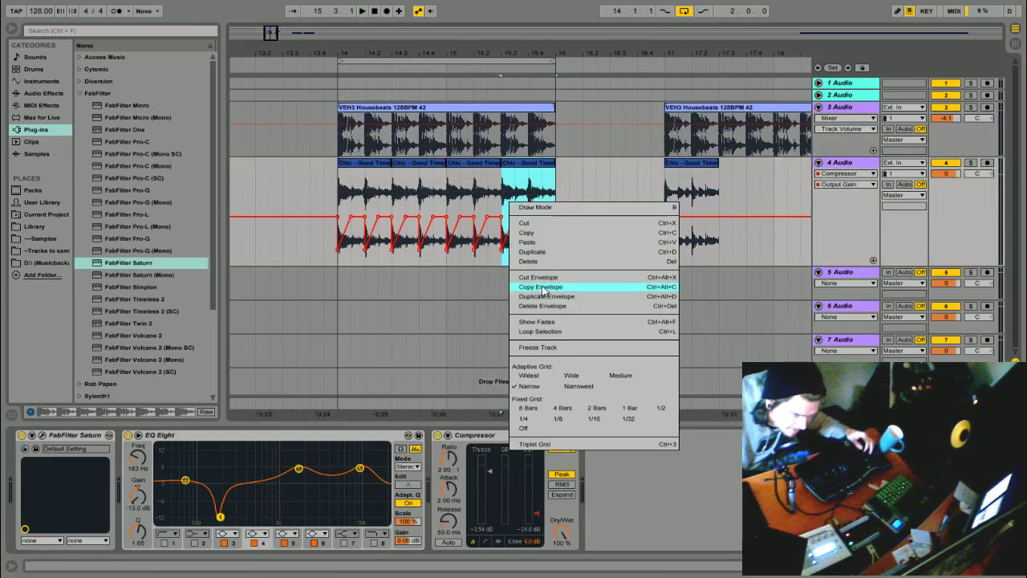
pyautogui.click(546, 289)
pyautogui.click(663, 202)
pyautogui.click(682, 164)
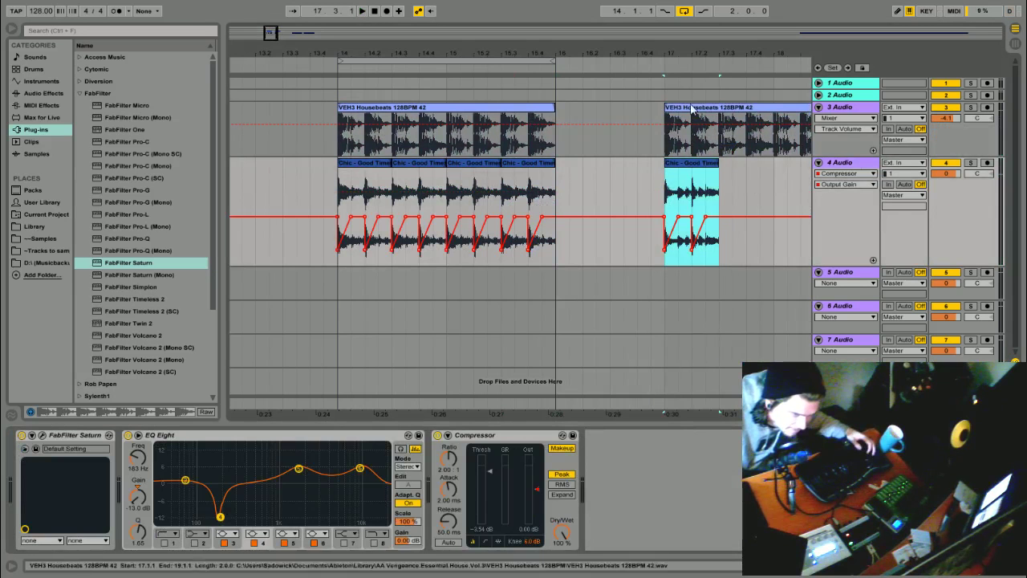
# Loop the Good Times clip at bar 17 and audition it with the ducking envelope
pyautogui.rightClick(684, 169)
pyautogui.click(715, 318)
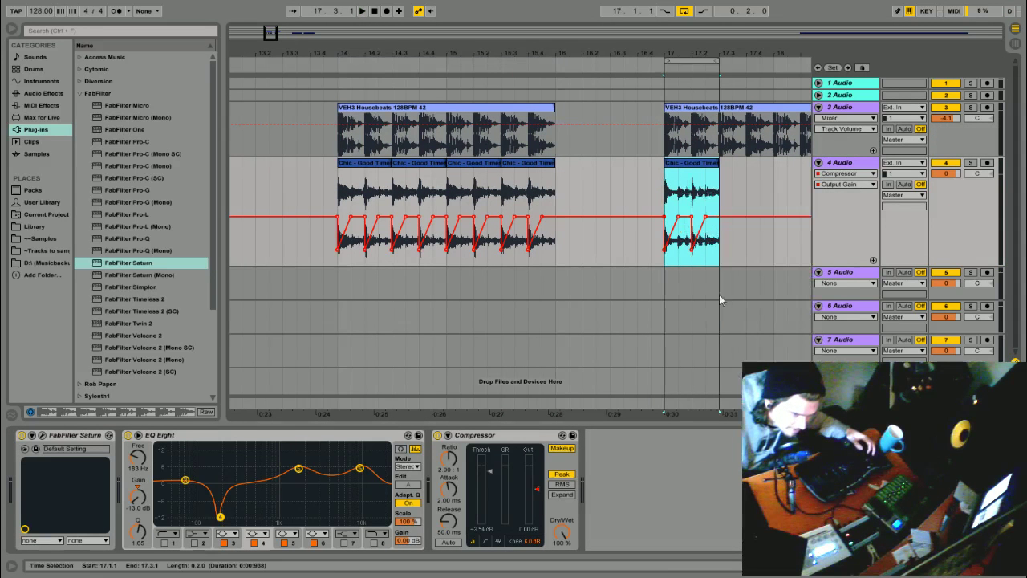
pyautogui.press('space')
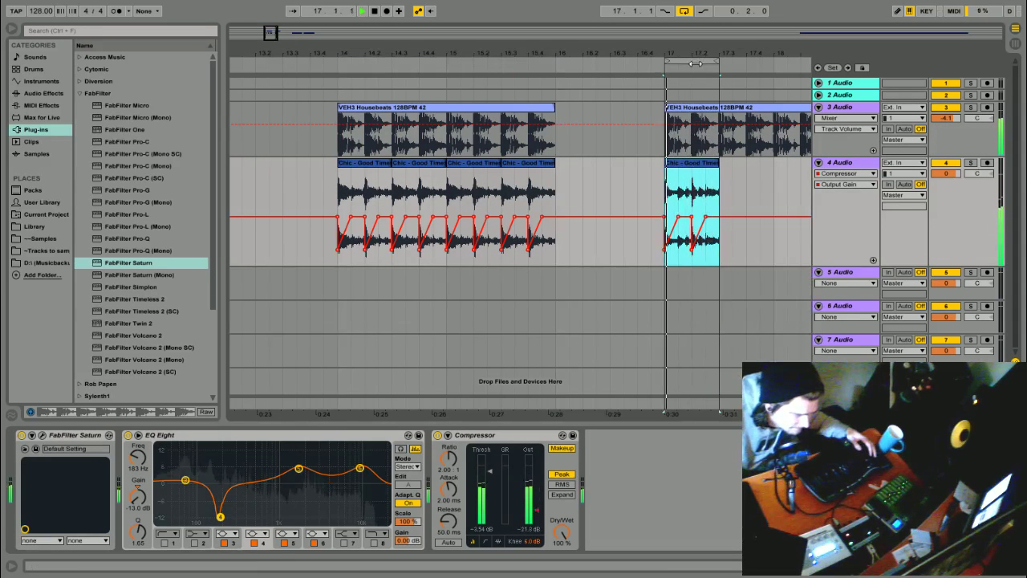
# Restore the loop to bars 14 to 16, play it and stop playback
pyautogui.moveTo(706, 55); pyautogui.dragTo(484, 63)
pyautogui.press('space')
pyautogui.press('space')
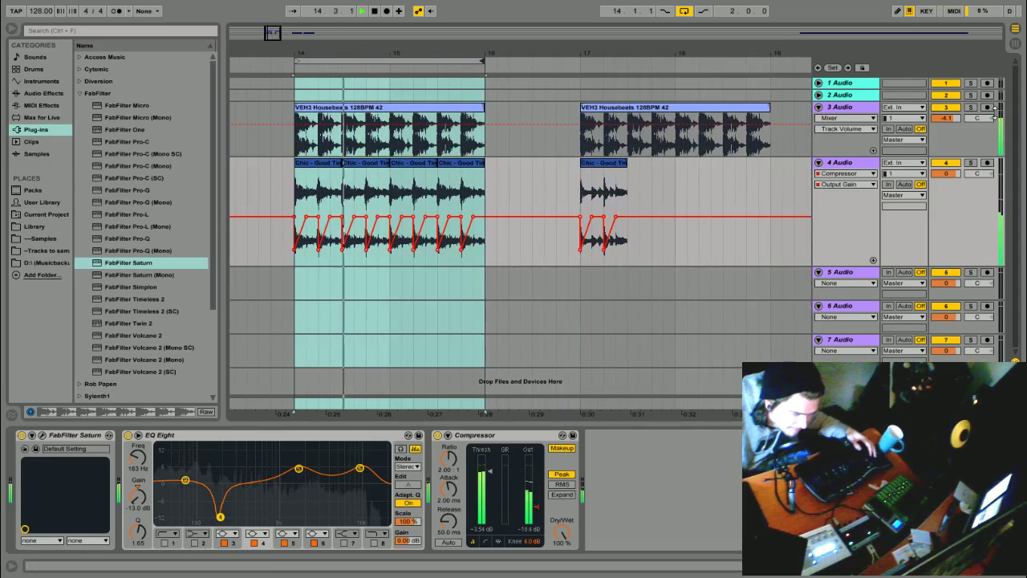
pyautogui.press('space')
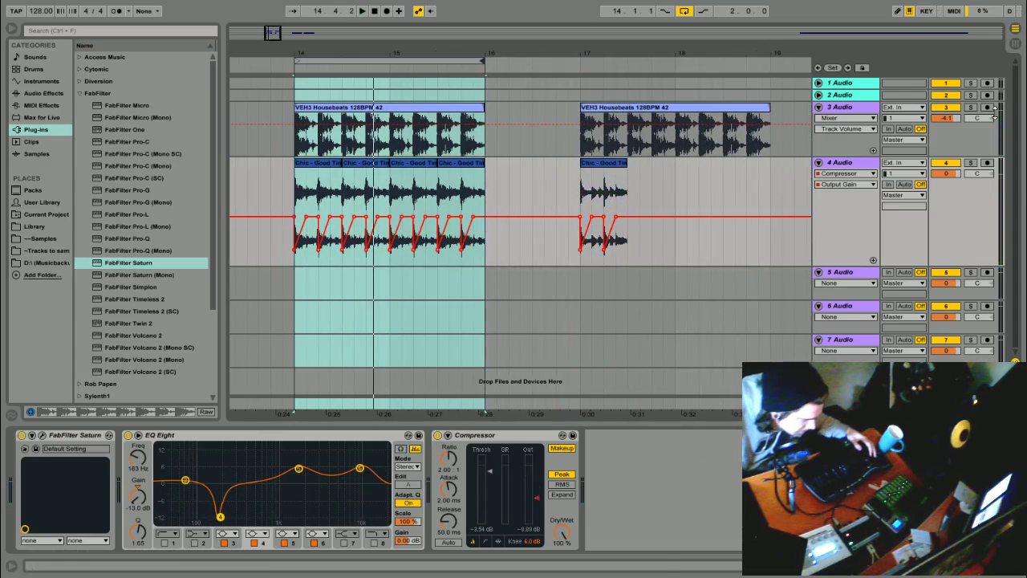
pyautogui.click(350, 107)
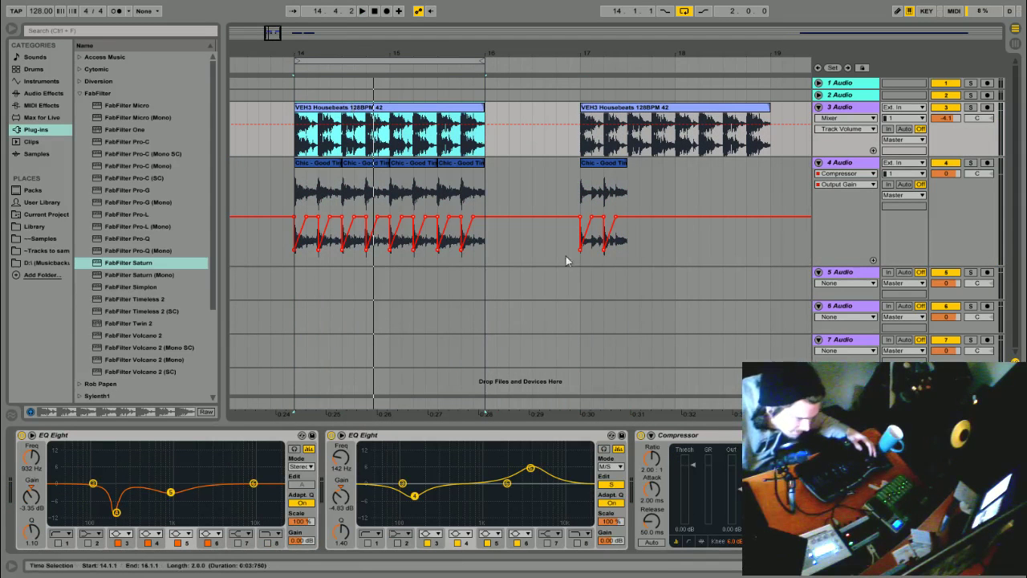
pyautogui.click(317, 164)
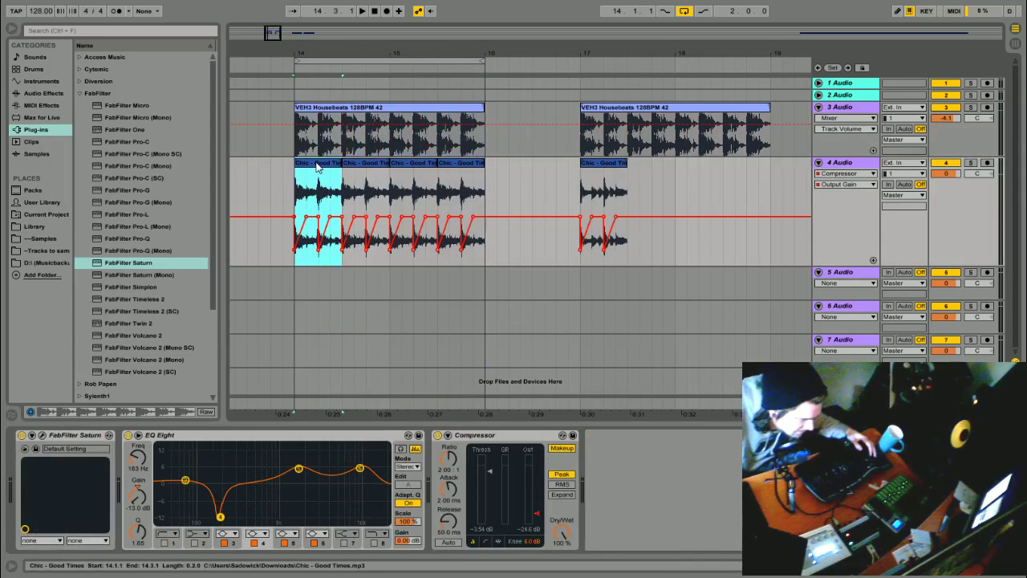
pyautogui.click(610, 170)
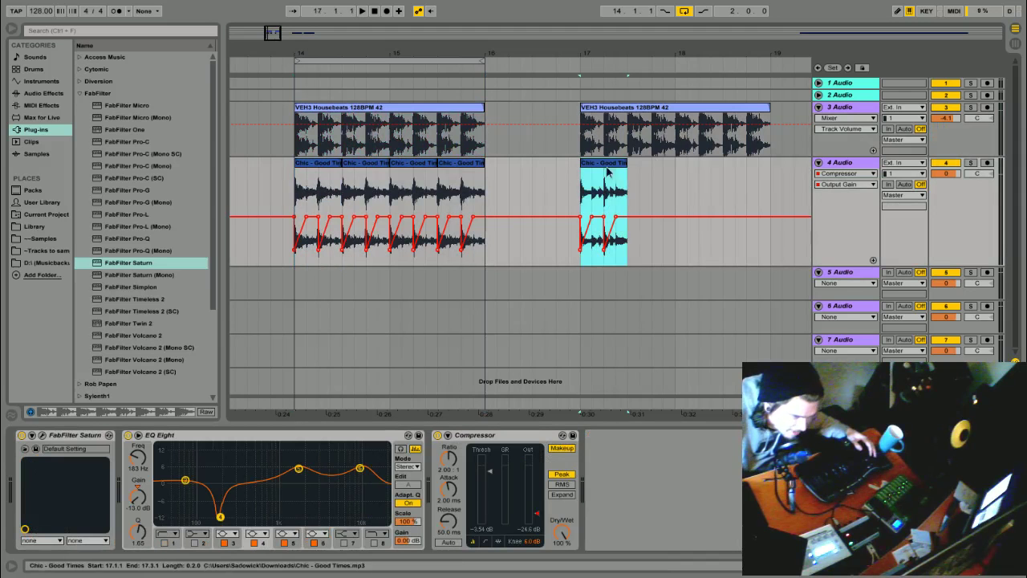
pyautogui.click(963, 166)
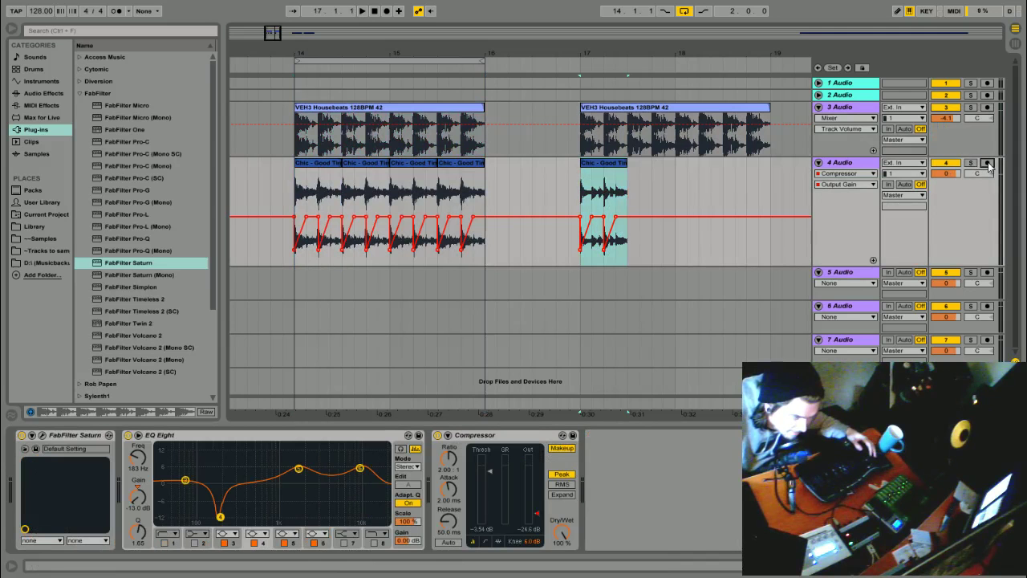
pyautogui.click(988, 163)
pyautogui.click(970, 162)
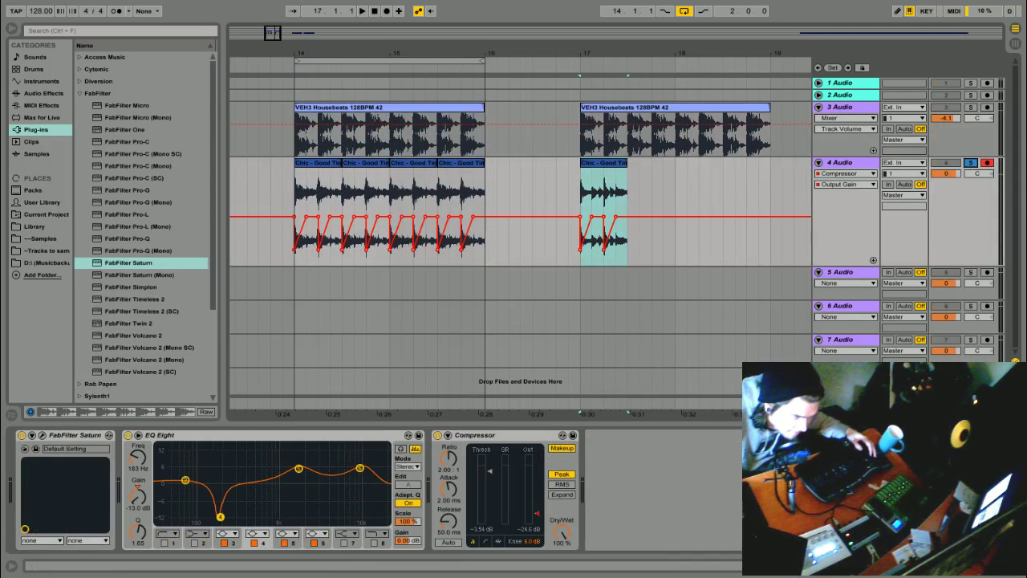
pyautogui.click(988, 163)
pyautogui.click(971, 162)
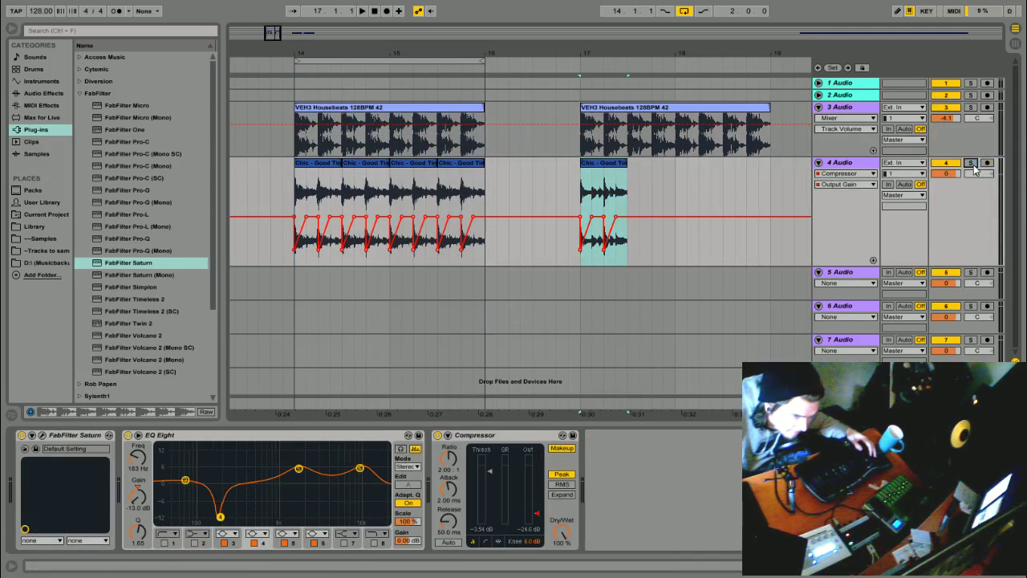
# Solo 4 Audio and compare playback of the bar 17 Good Times clip with the looped clips at bar 14
pyautogui.click(592, 164)
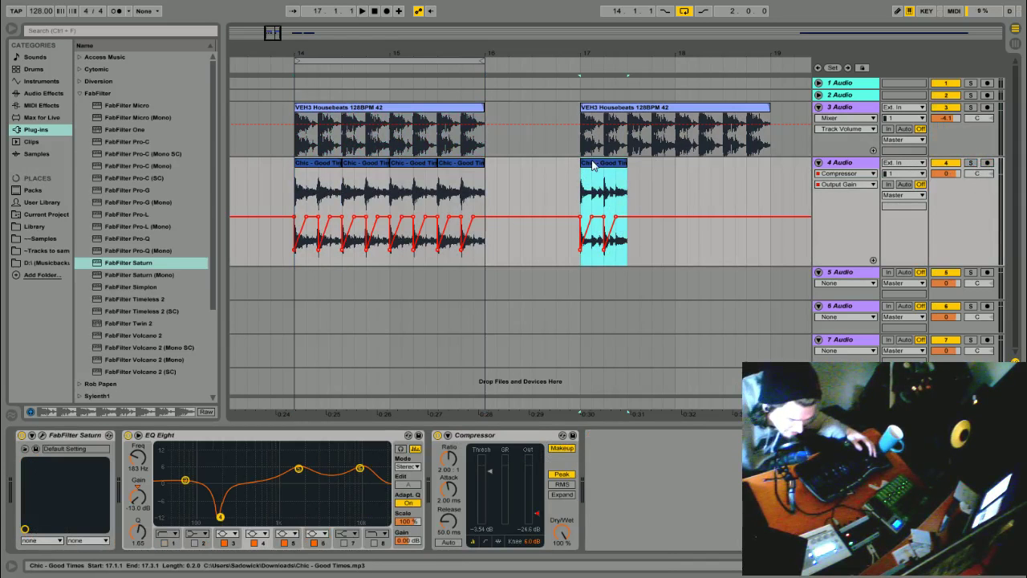
pyautogui.press('space')
pyautogui.click(970, 163)
pyautogui.press('space')
pyautogui.press('space')
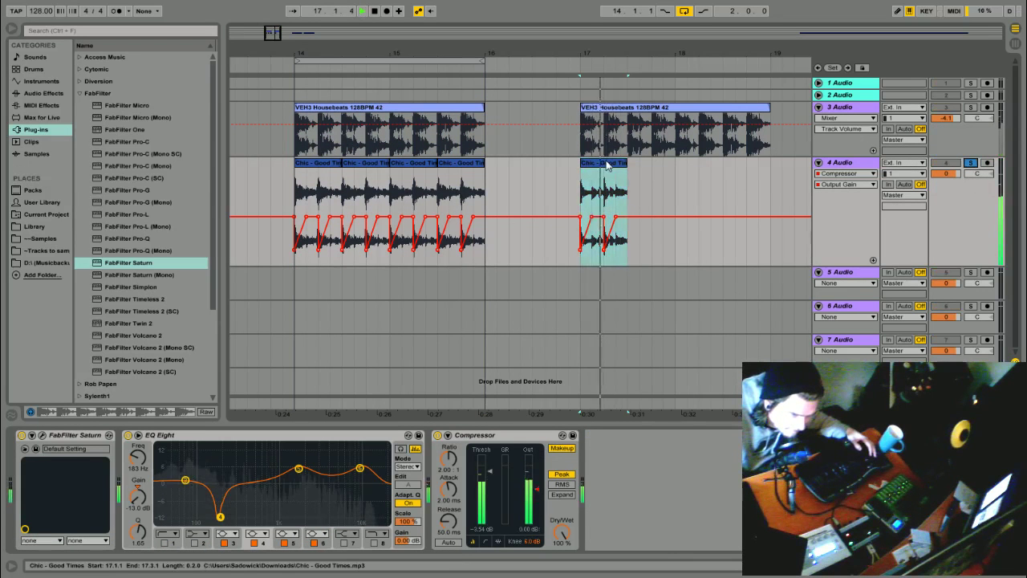
pyautogui.click(407, 165)
pyautogui.press('space')
pyautogui.press('space')
pyautogui.click(610, 166)
pyautogui.press('space')
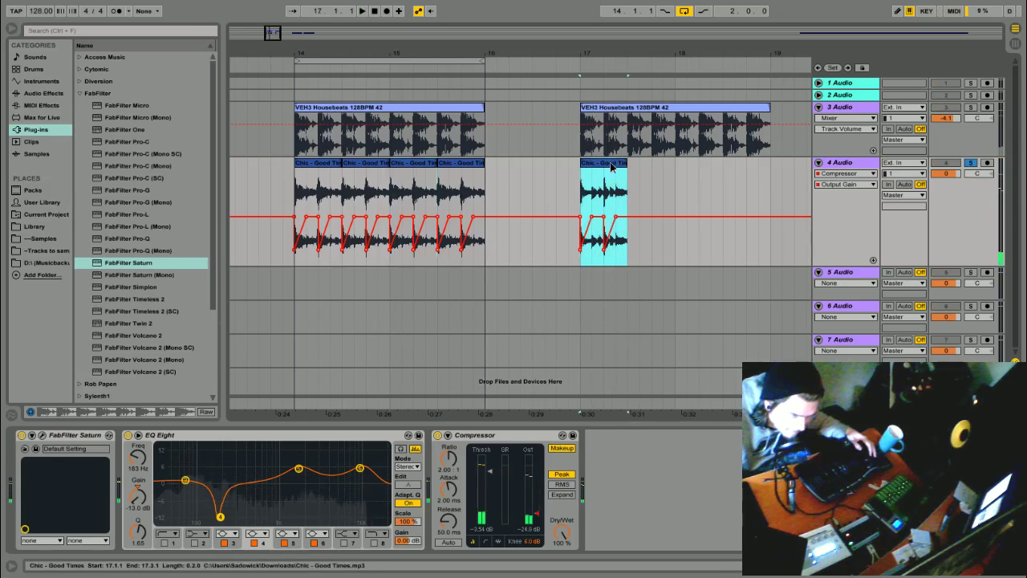
# Copy the bar 17 Good Times clip to bar 14 on 5 Audio and duplicate it three times to fill the loop
pyautogui.click(298, 280)
pyautogui.hotkey('ctrl', 'v')
pyautogui.press('space')
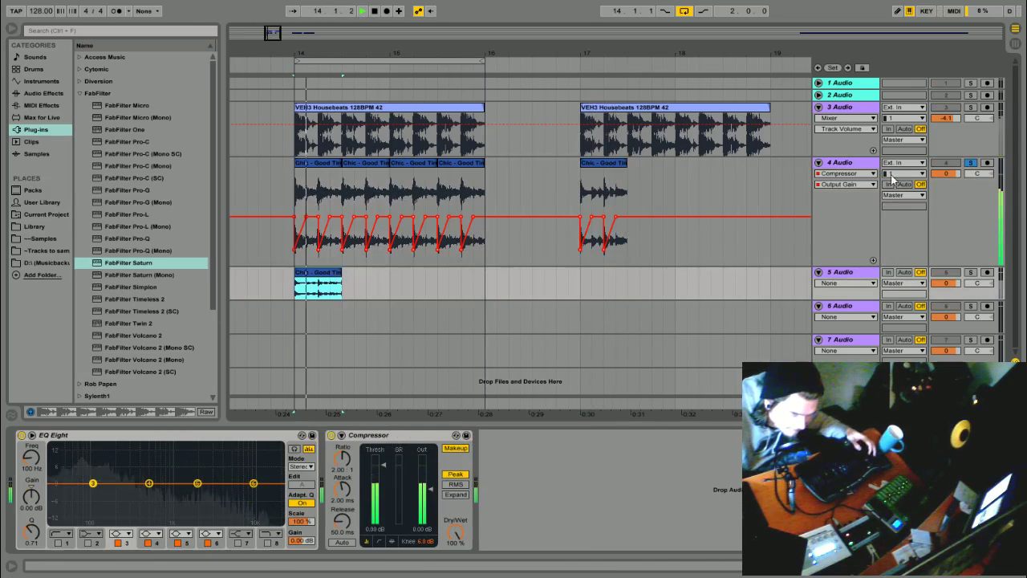
pyautogui.press('space')
pyautogui.hotkey('ctrl', 'd')
pyautogui.hotkey('ctrl', 'd')
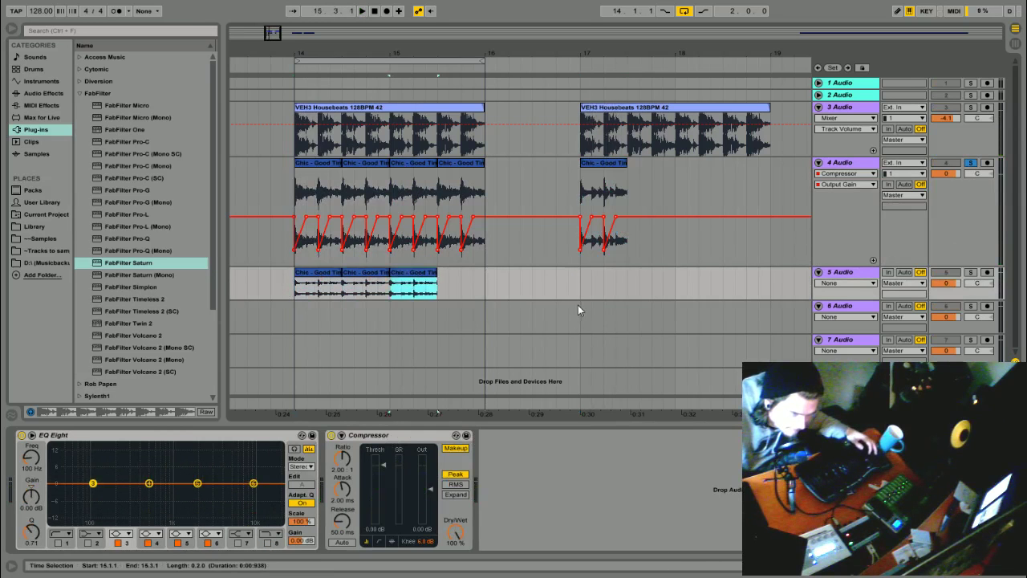
pyautogui.hotkey('ctrl', 'd')
# Solo 5 Audio instead of 4 Audio and play the loop from bar 14
pyautogui.click(970, 162)
pyautogui.click(342, 108)
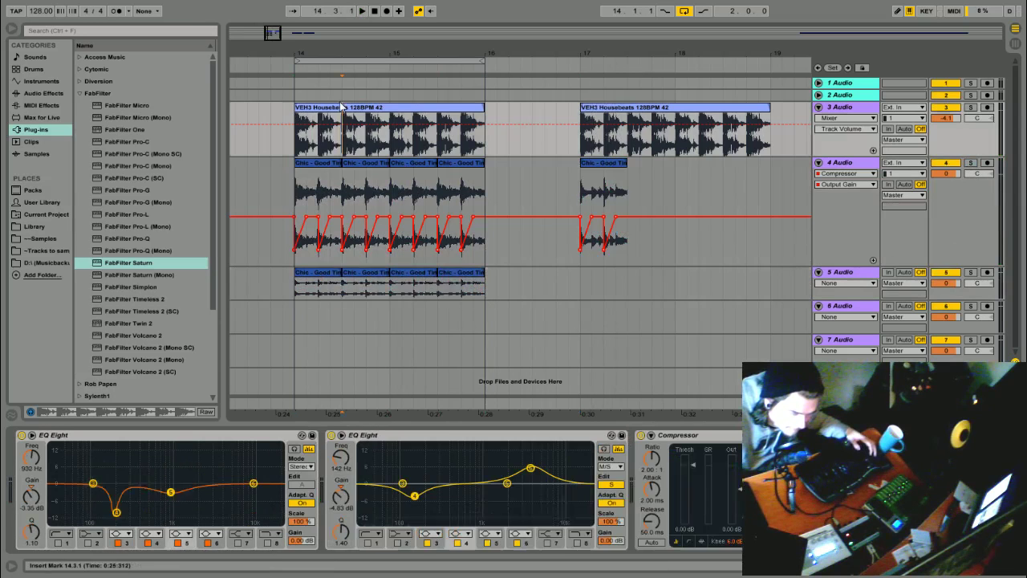
pyautogui.press('space')
pyautogui.click(342, 107)
pyautogui.click(971, 272)
pyautogui.press('space')
pyautogui.press('space')
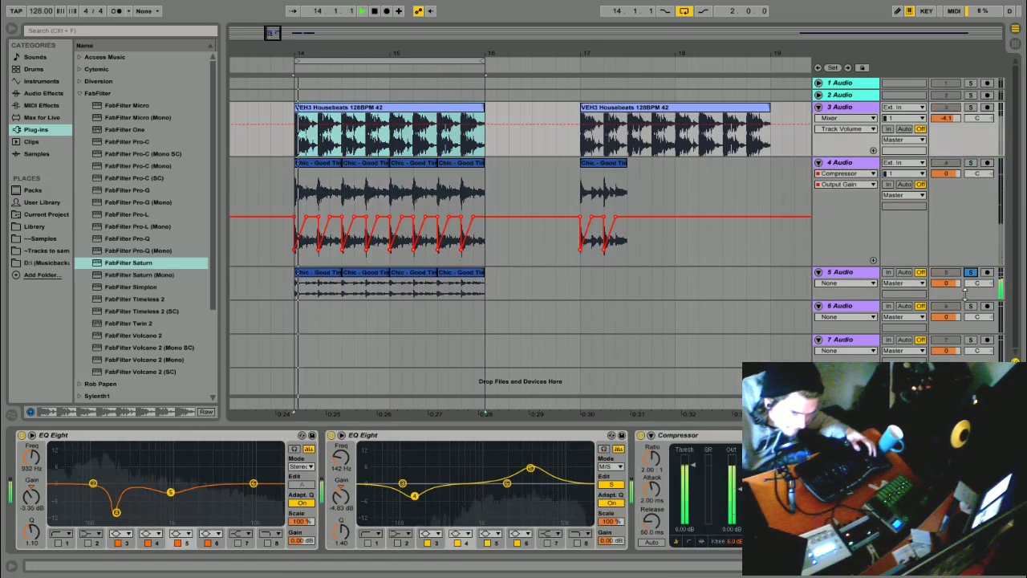
# In 5 Audio's EQ Eight, cut the lows with band 1 at 491 Hz and boost band 6 by 8.06 dB at 9.84 kHz
pyautogui.click(966, 295)
pyautogui.moveTo(93, 484); pyautogui.dragTo(85, 523)
pyautogui.click(60, 533)
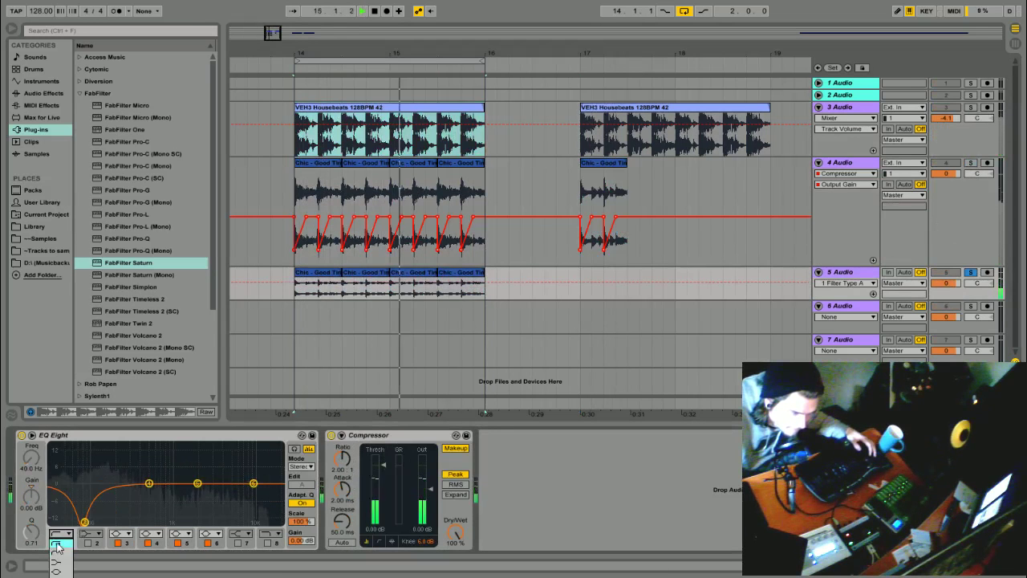
pyautogui.click(57, 546)
pyautogui.click(57, 543)
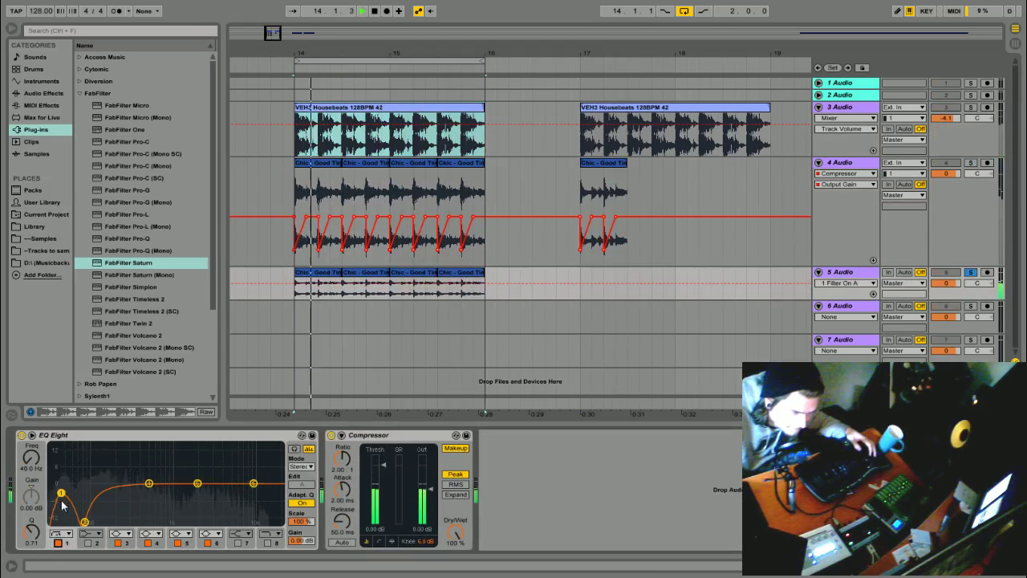
pyautogui.moveTo(61, 493); pyautogui.dragTo(149, 491)
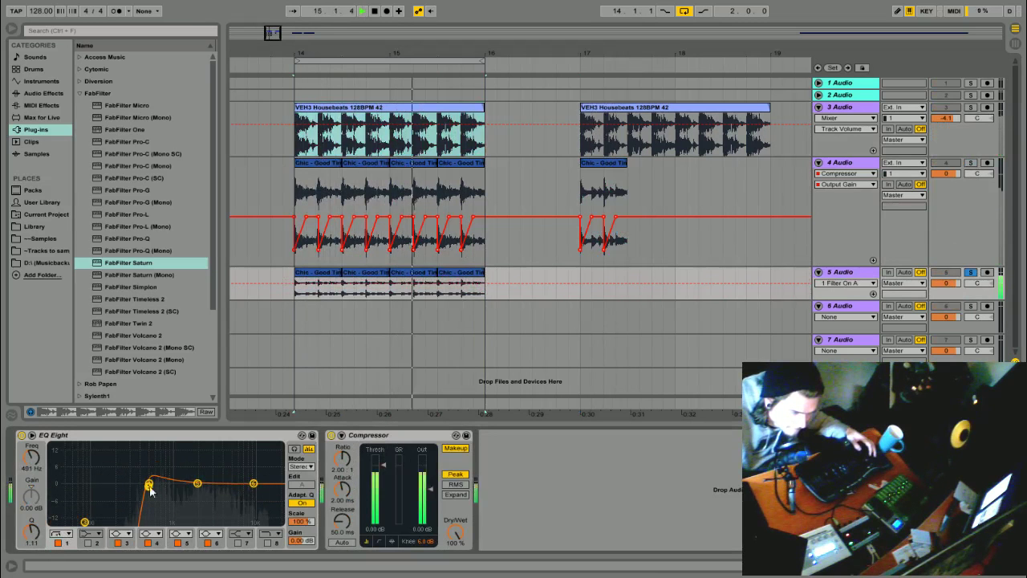
pyautogui.moveTo(254, 484); pyautogui.dragTo(253, 463)
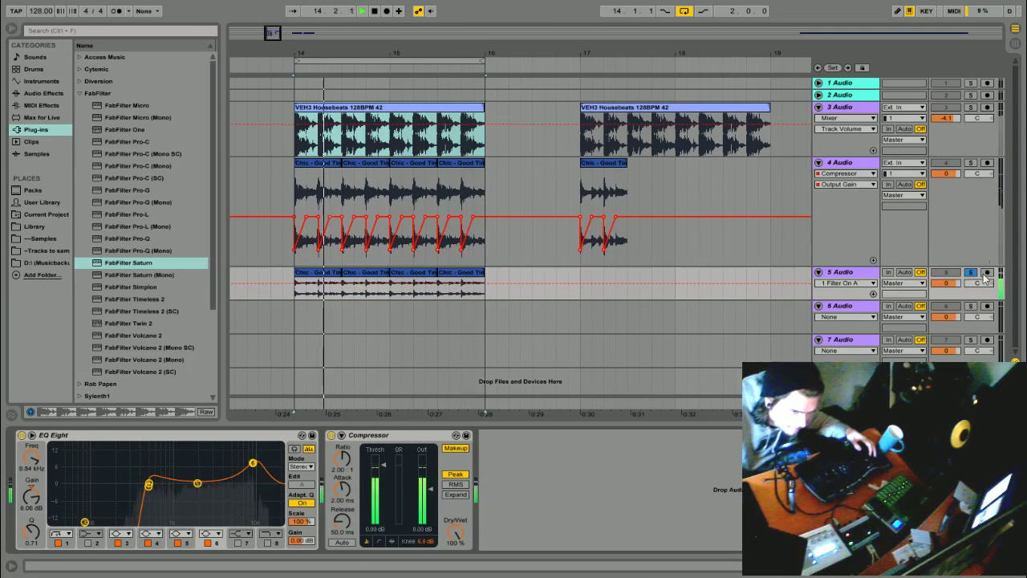
# Unsolo and mute 5 Audio, and stop playback
pyautogui.click(970, 273)
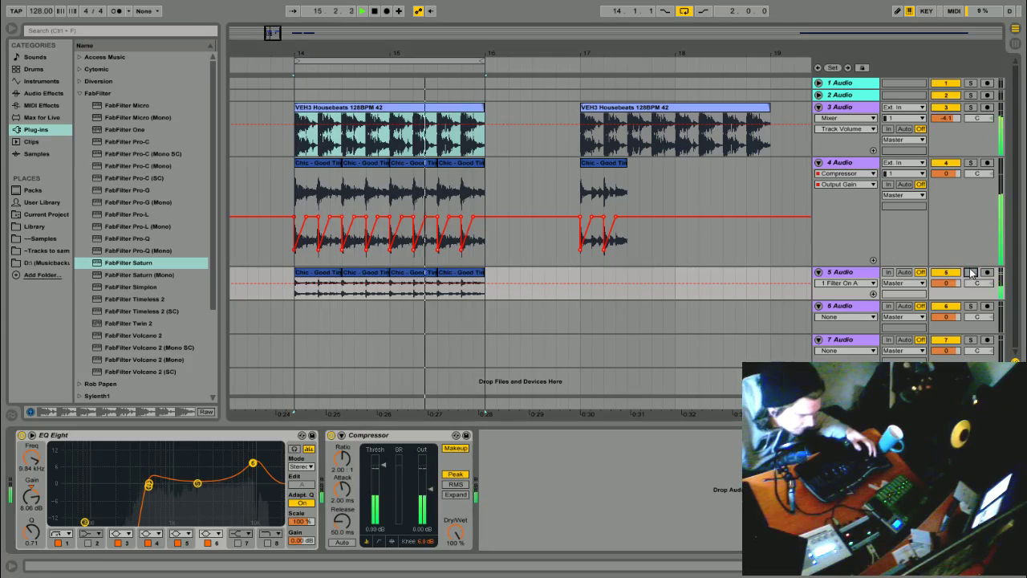
pyautogui.click(945, 272)
pyautogui.press('space')
# Set the warp mode of the four Good Times clips on 5 Audio to Re-Pitch
pyautogui.moveTo(496, 290); pyautogui.dragTo(290, 298)
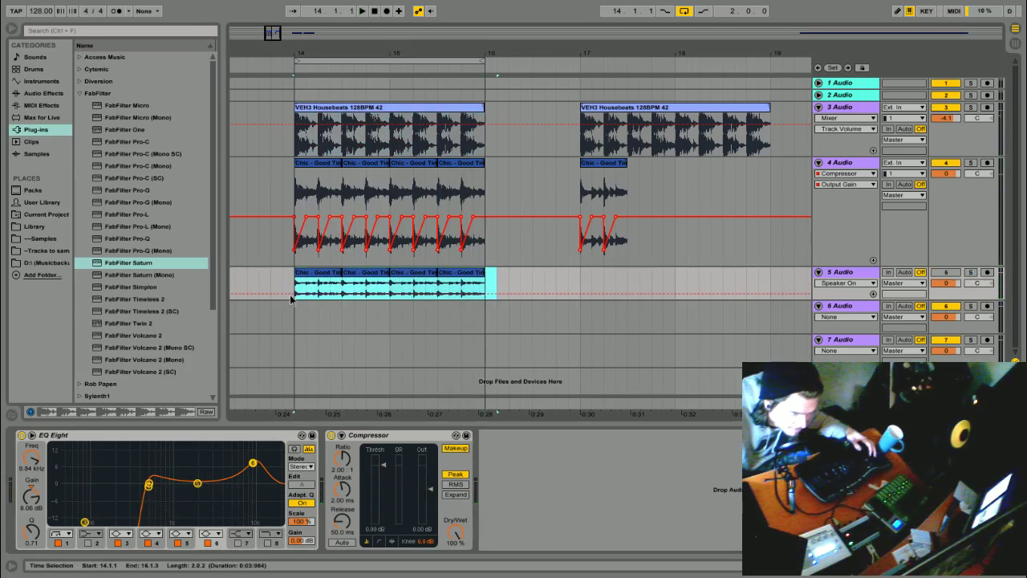
pyautogui.hotkey('shift', 'Tab')
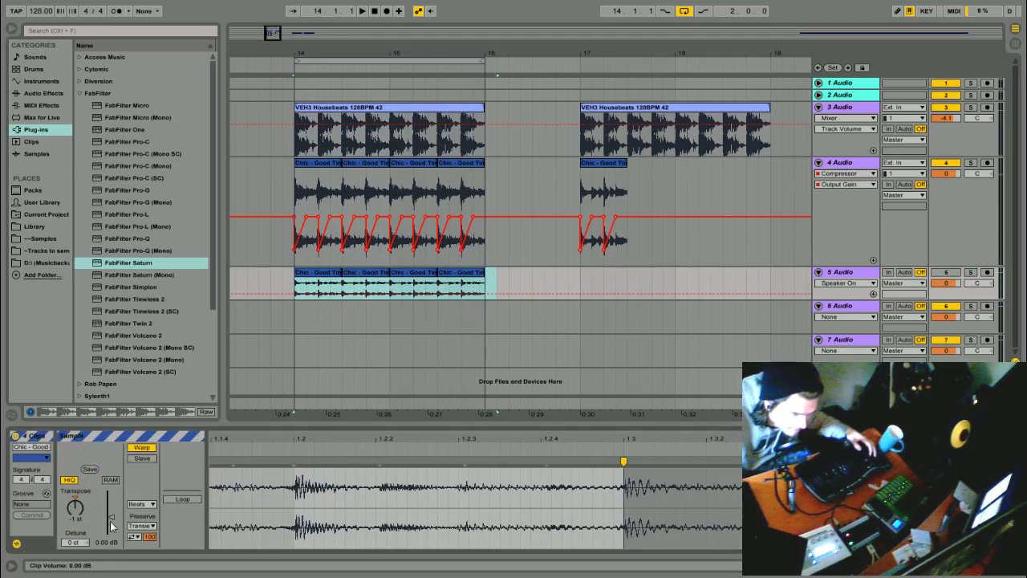
pyautogui.click(367, 173)
pyautogui.click(272, 294)
pyautogui.moveTo(272, 295); pyautogui.dragTo(545, 295)
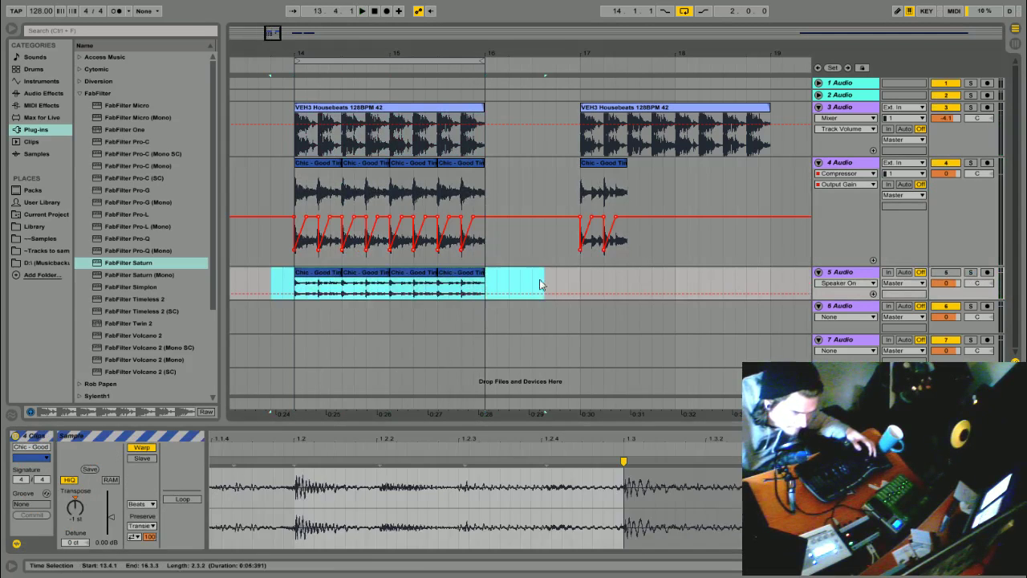
pyautogui.click(142, 504)
pyautogui.click(178, 528)
# Audition the loop with 5 Audio unmuted and its volume lowered to -1.0 dB
pyautogui.press('space')
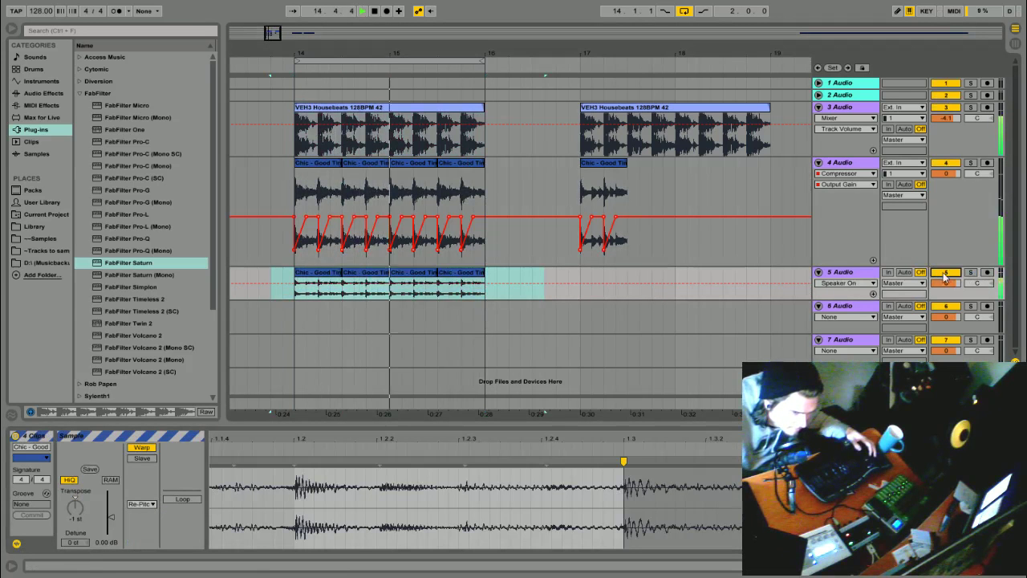
pyautogui.moveTo(946, 283); pyautogui.dragTo(951, 289)
pyautogui.press('space')
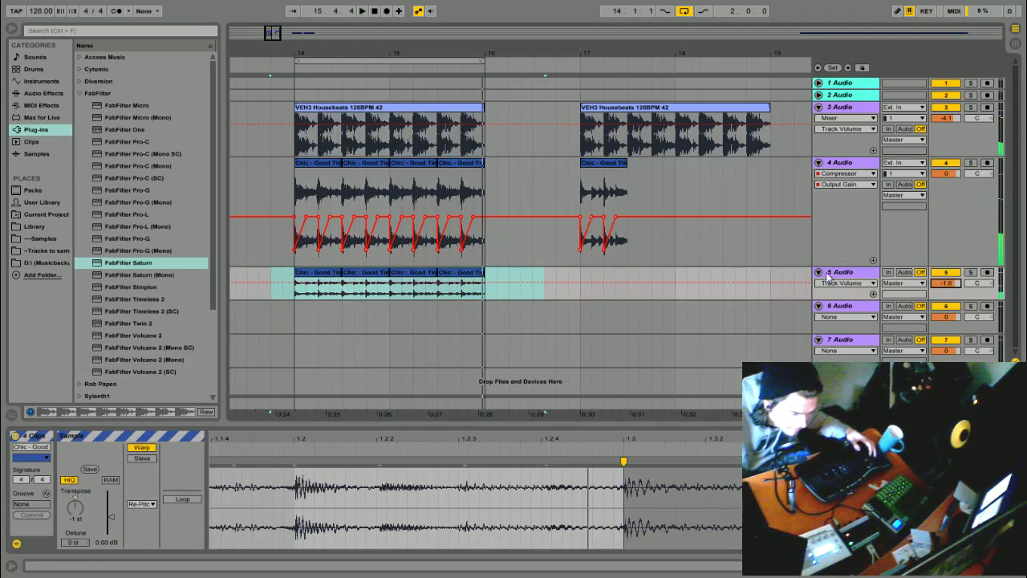
# Delete the 5 Audio track and play the remaining loop from bar 14
pyautogui.rightClick(840, 275)
pyautogui.click(859, 306)
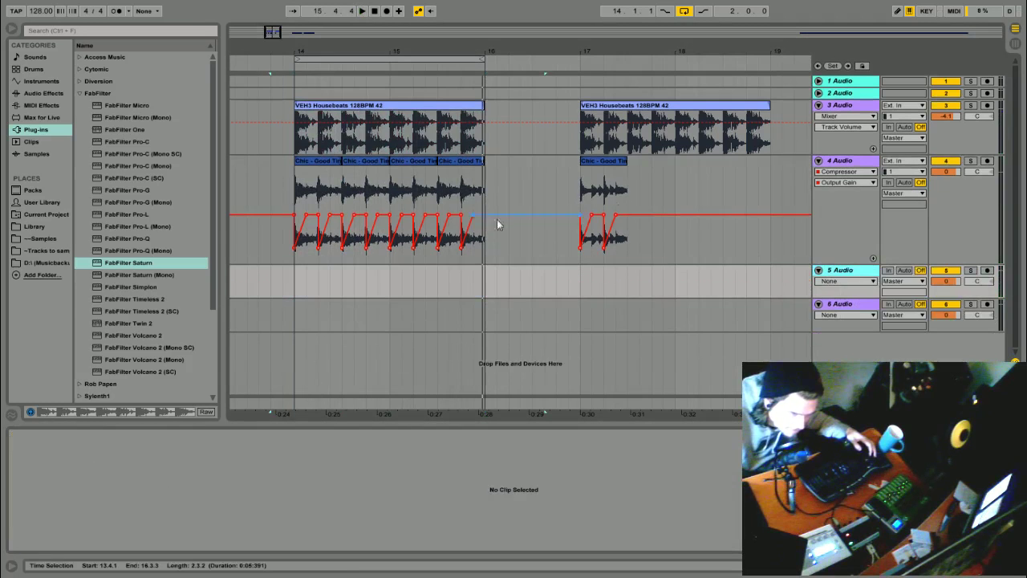
pyautogui.click(310, 163)
pyautogui.press('space')
# Group the 3 Audio and 4 Audio tracks
pyautogui.click(874, 108)
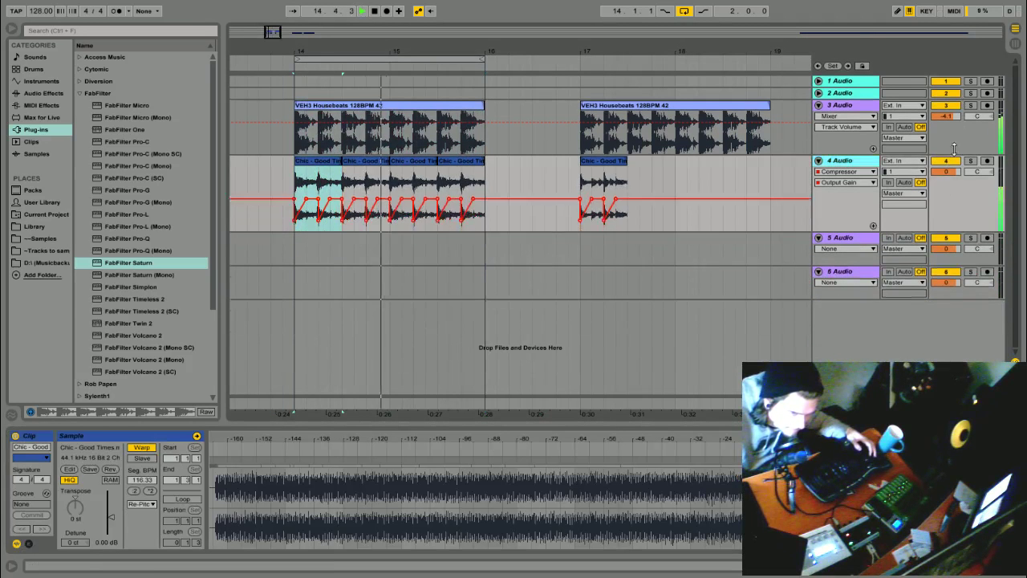
pyautogui.keyDown('shift'); pyautogui.click(844, 151); pyautogui.keyUp('shift')
pyautogui.rightClick(845, 105)
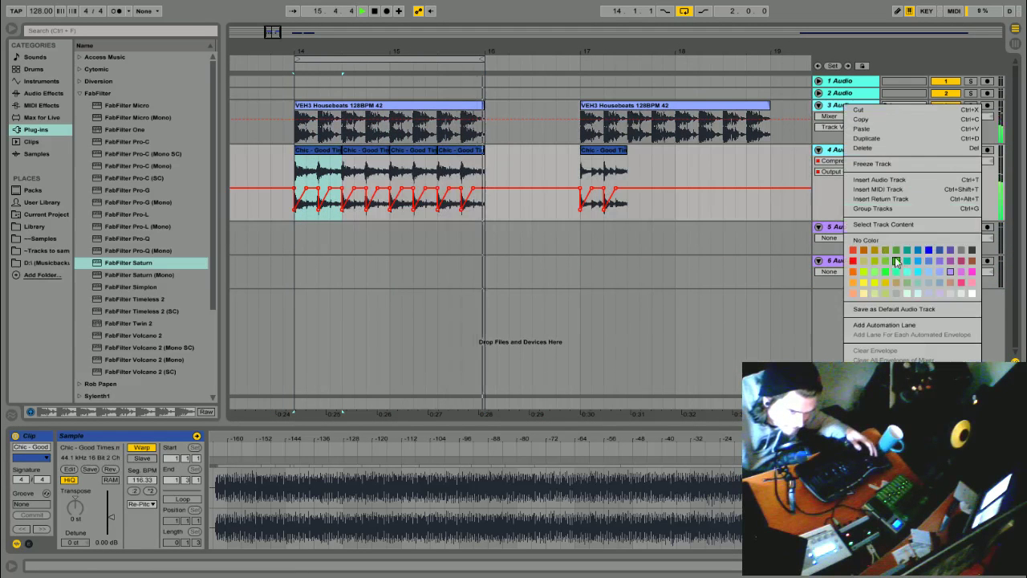
pyautogui.click(880, 210)
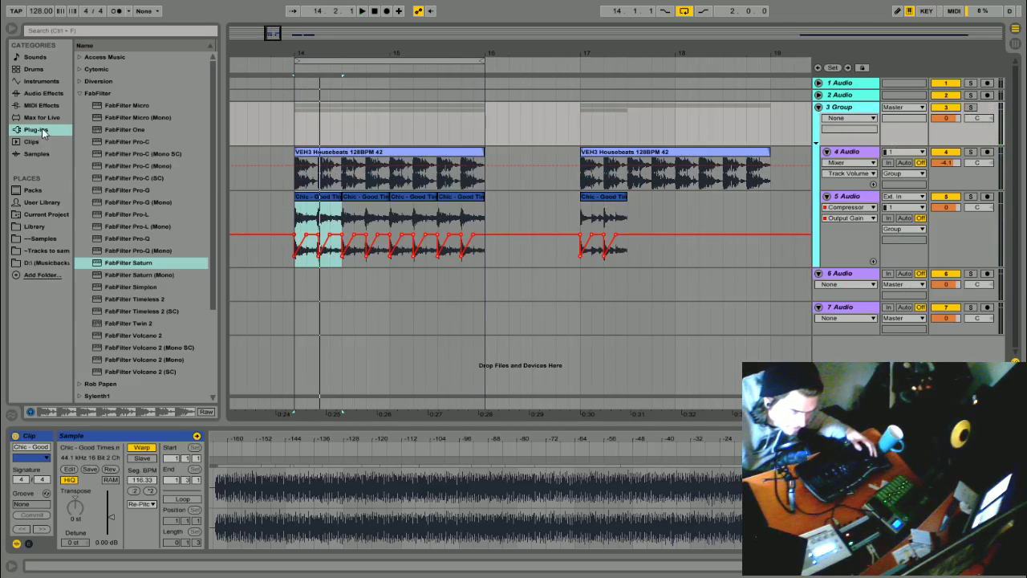
# Add an Auto Filter audio effect to the new group track
pyautogui.click(47, 96)
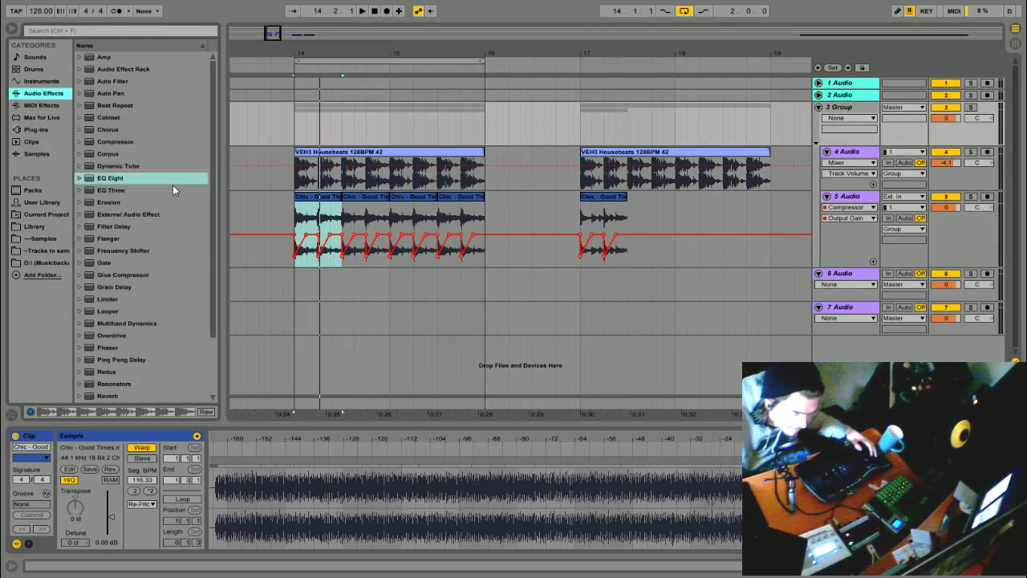
pyautogui.hotkey('shift', 'Tab')
pyautogui.moveTo(105, 82); pyautogui.dragTo(142, 472)
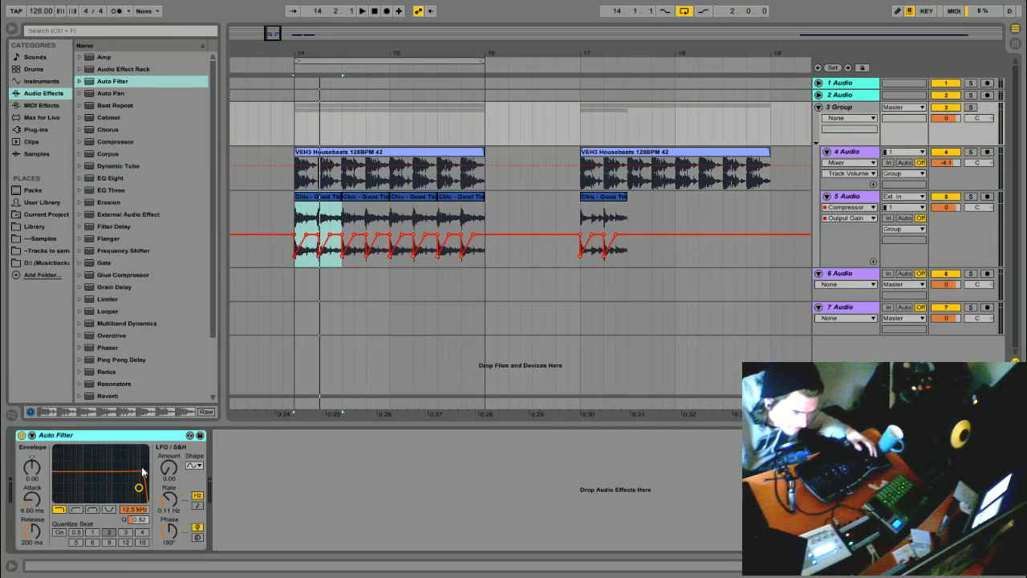
# Switch the group's Auto Filter to band-pass, lower its cutoff to about 1.8 kHz, and stop playback
pyautogui.click(92, 512)
pyautogui.moveTo(144, 509); pyautogui.dragTo(145, 542)
pyautogui.press('space')
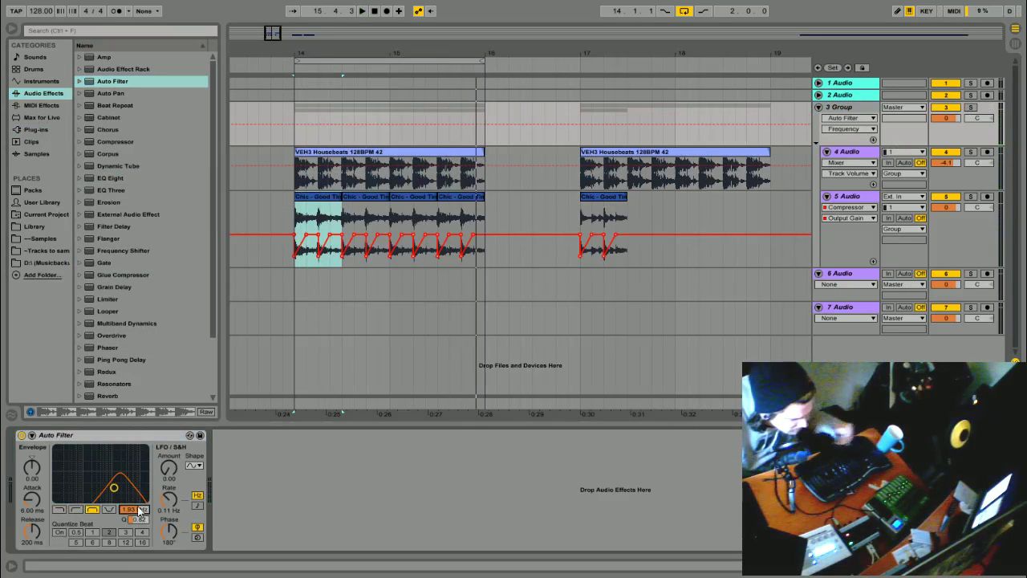
# Examine the compressor Output Gain automation on 5 Audio against the drum hits in bar 14
pyautogui.click(292, 221)
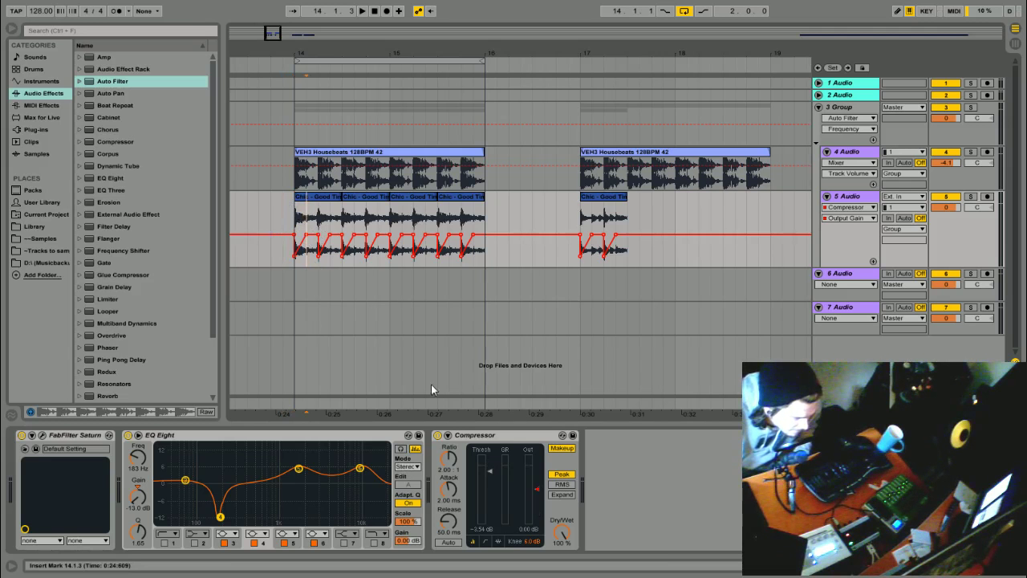
pyautogui.moveTo(314, 57); pyautogui.dragTo(380, 143)
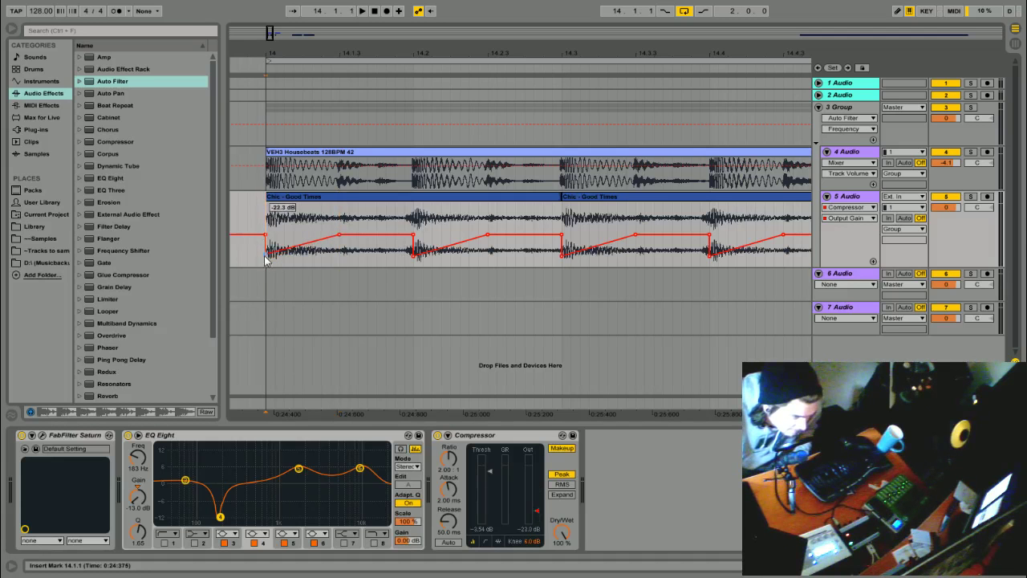
pyautogui.click(339, 227)
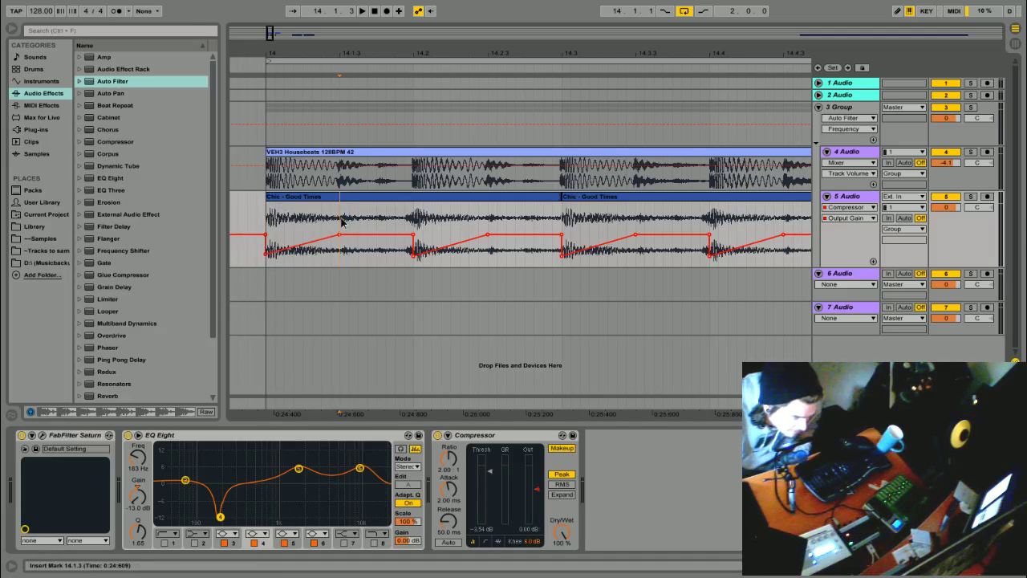
pyautogui.moveTo(341, 222); pyautogui.dragTo(363, 227)
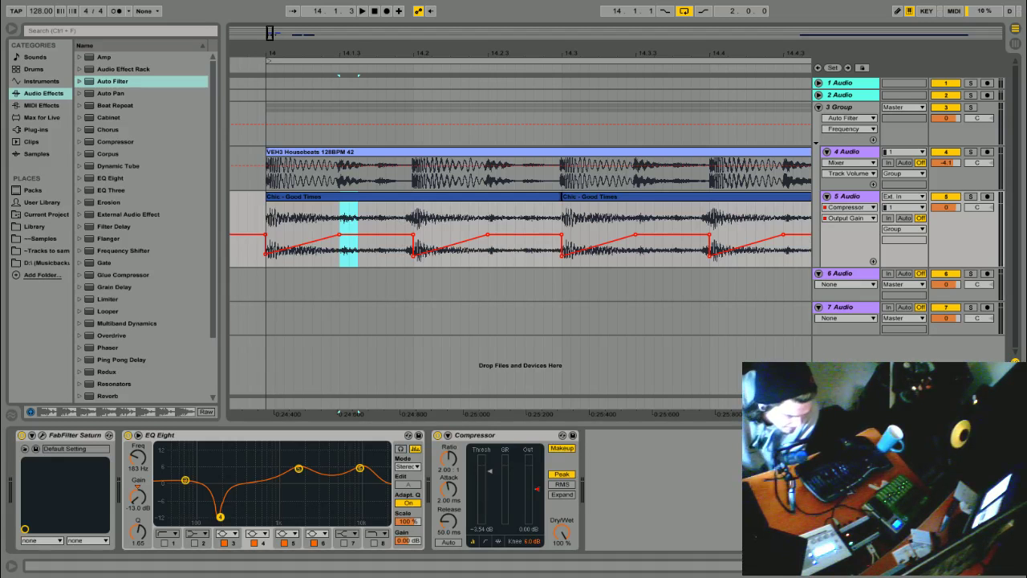
pyautogui.moveTo(291, 59); pyautogui.dragTo(290, 16)
# Play the loop while lowering the group's Auto Filter cutoff to 1.15 kHz, and finish by bypassing the filter
pyautogui.click(404, 216)
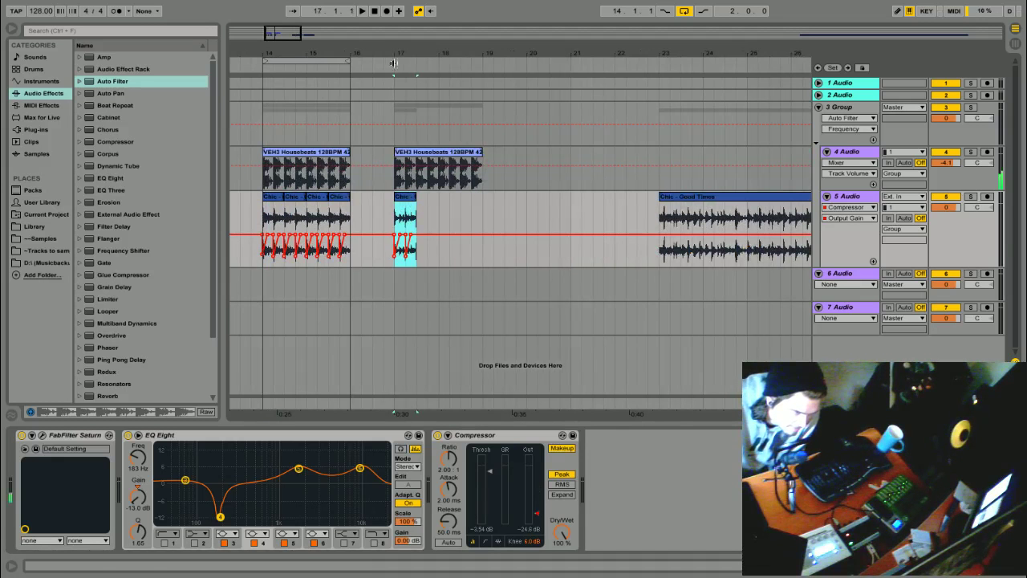
pyautogui.press('space')
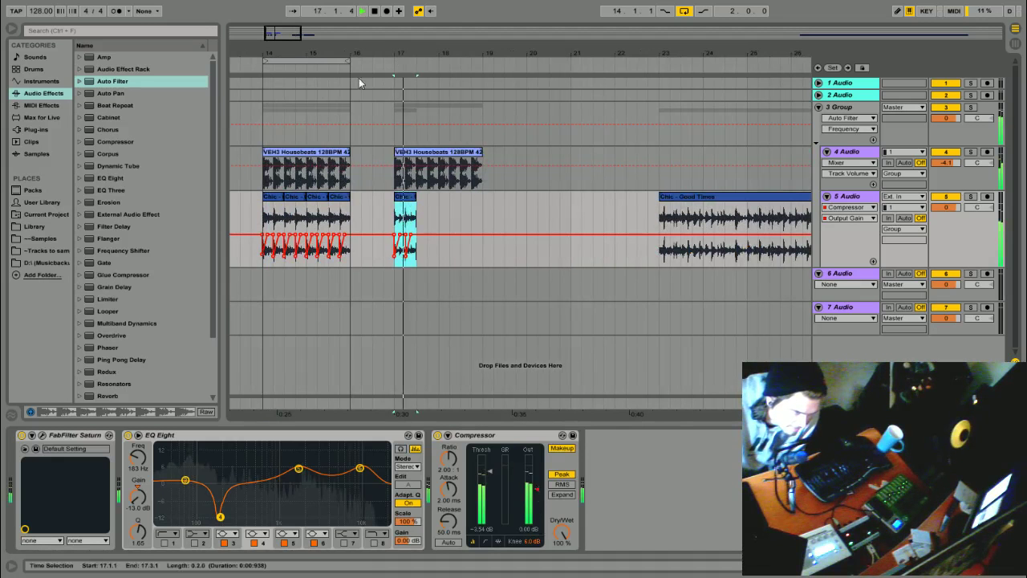
pyautogui.click(674, 141)
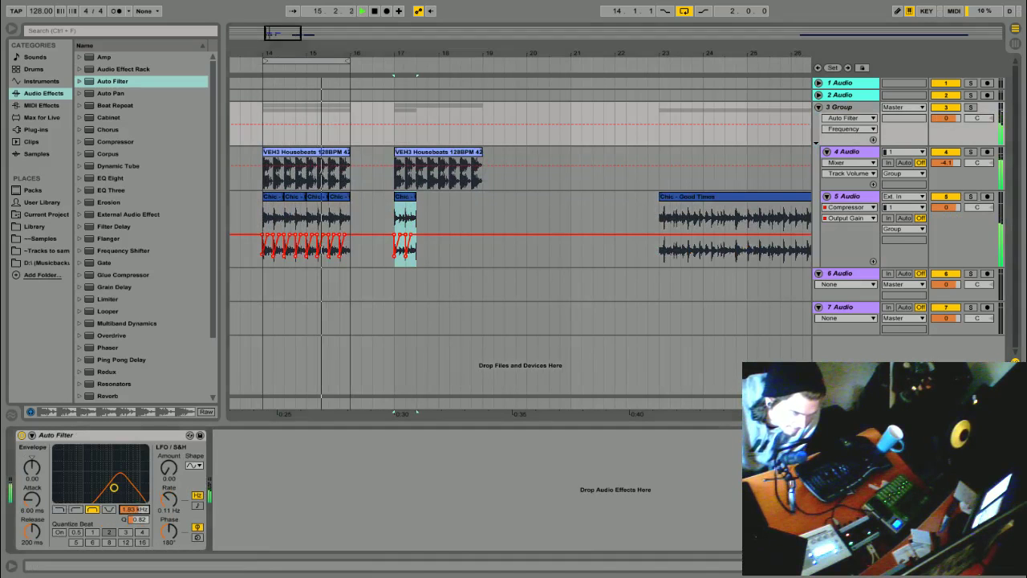
pyautogui.moveTo(134, 509); pyautogui.dragTo(134, 519)
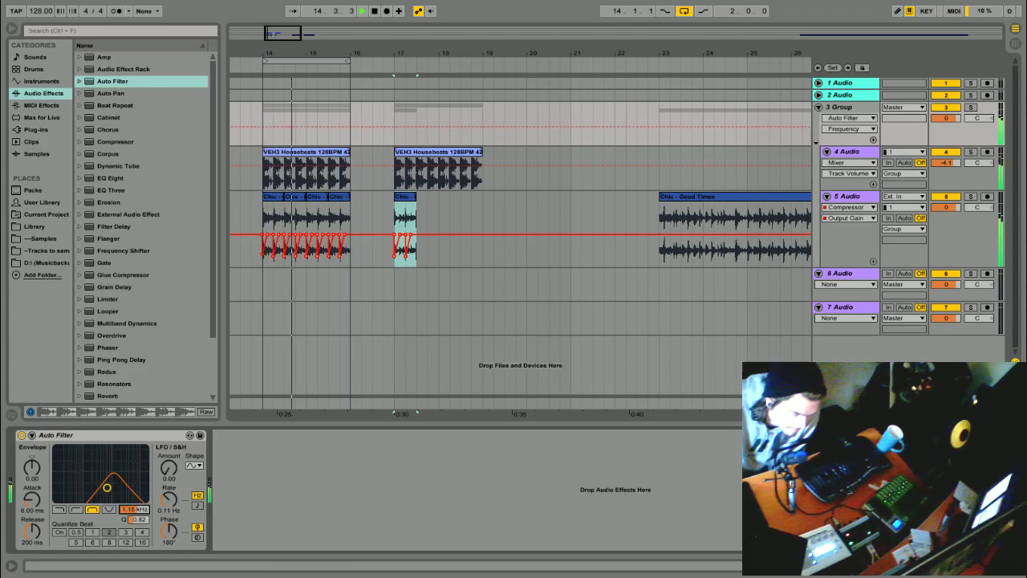
pyautogui.click(21, 435)
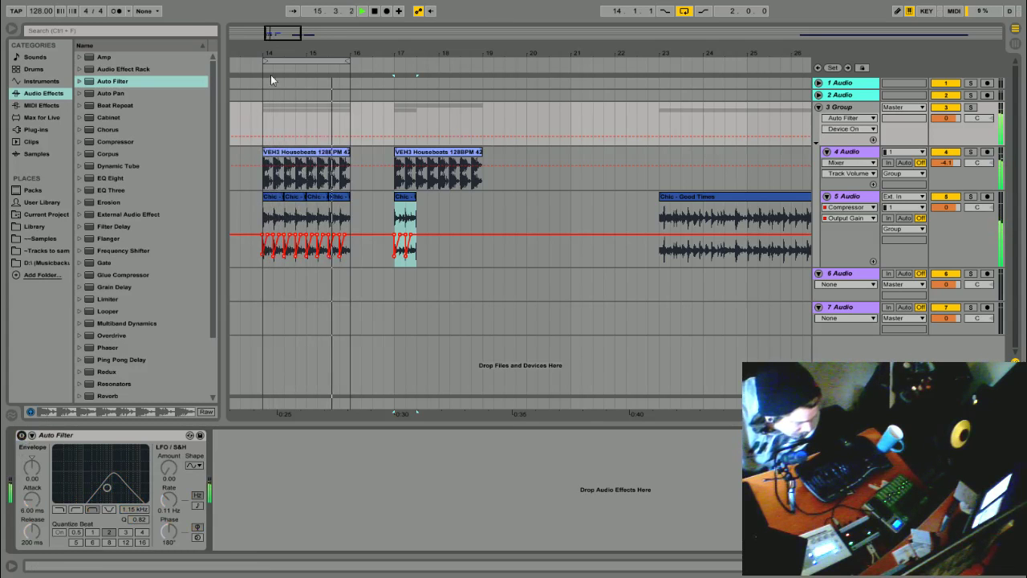
# Open the sample settings of the VEH3 Housebeats clip at bar 14 on 4 Audio
pyautogui.moveTo(274, 55); pyautogui.dragTo(395, 90)
pyautogui.click(438, 151)
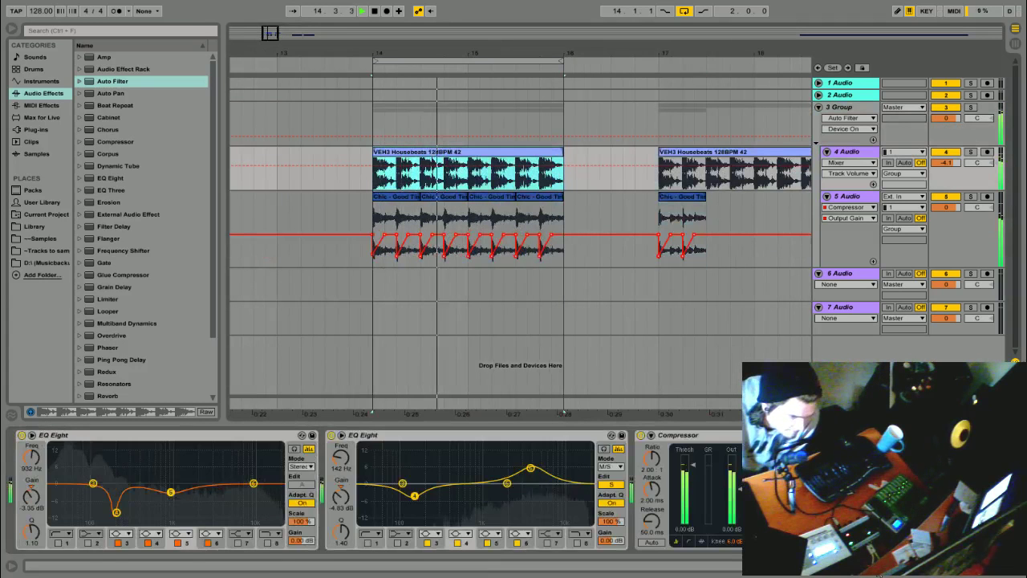
pyautogui.doubleClick(437, 151)
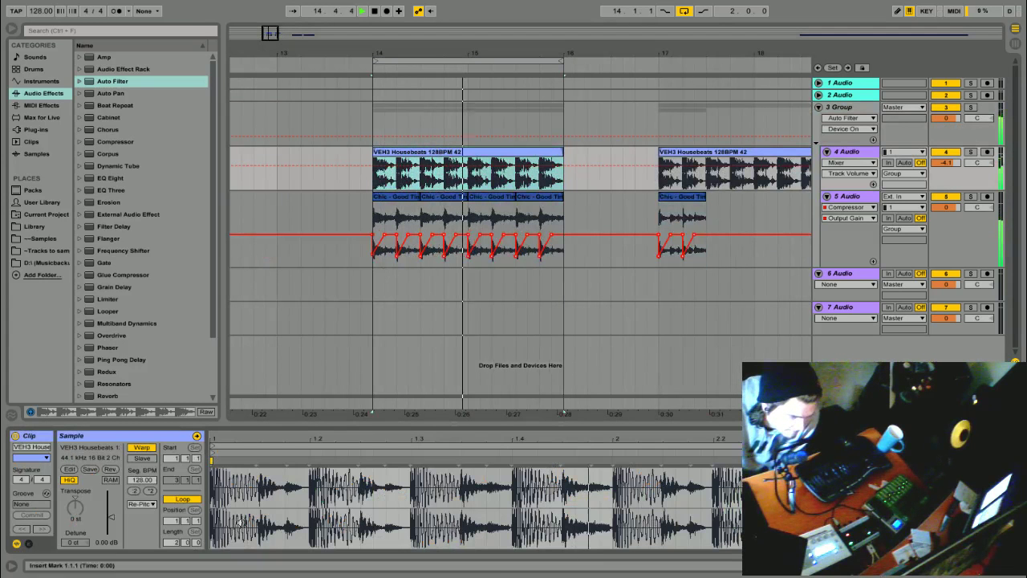
# Solo the 5 Audio track, audition its Chic - Good Times clips between bars 14 and 16, and stop playback
pyautogui.click(972, 197)
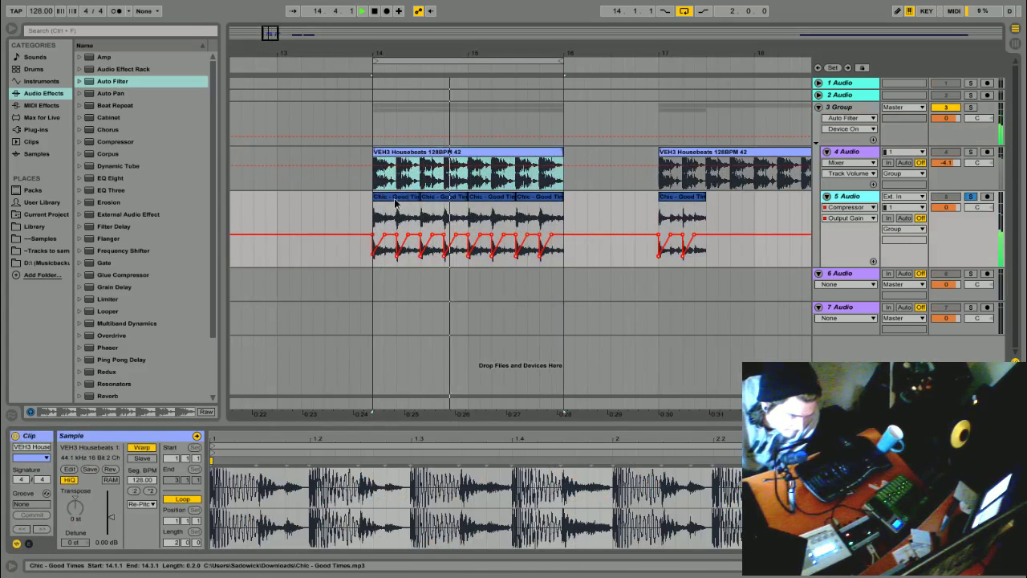
pyautogui.moveTo(351, 224); pyautogui.dragTo(573, 235)
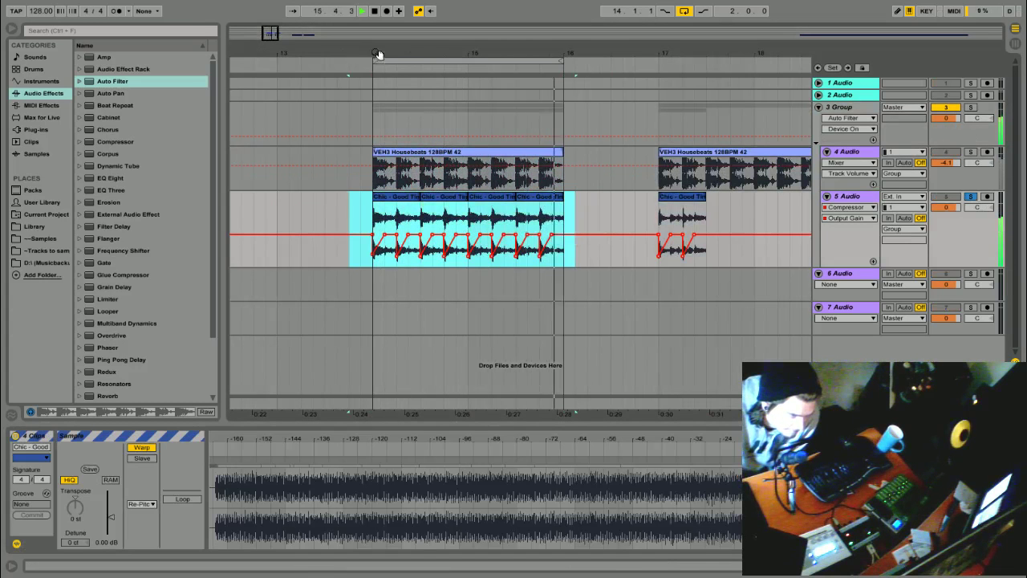
pyautogui.moveTo(379, 53); pyautogui.dragTo(395, 6)
pyautogui.moveTo(390, 54); pyautogui.dragTo(390, 4)
pyautogui.press('space')
pyautogui.click(509, 209)
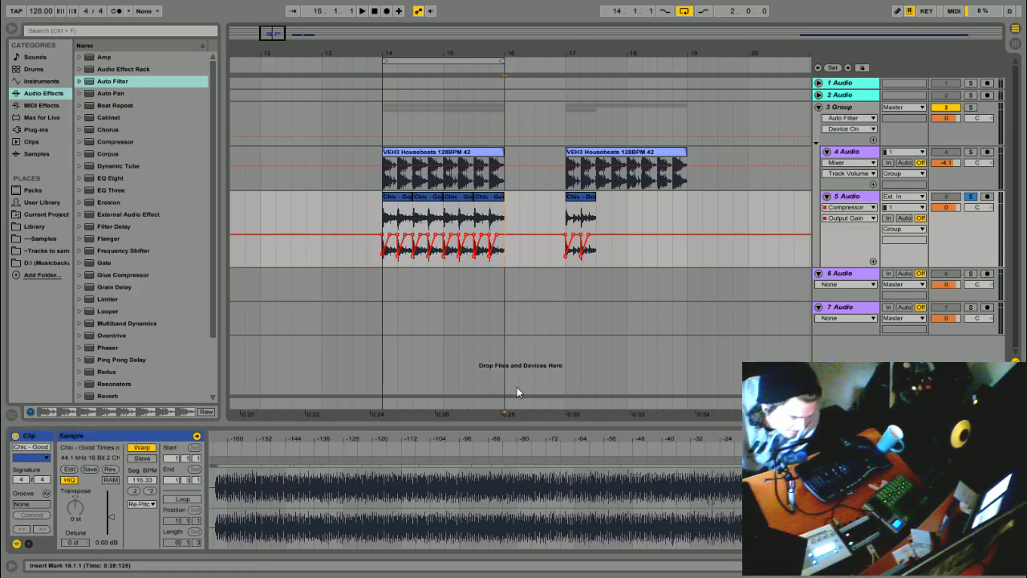
# Reduce the heights of the 5 Audio and 4 Audio tracks in the arrangement
pyautogui.moveTo(978, 262); pyautogui.dragTo(975, 225)
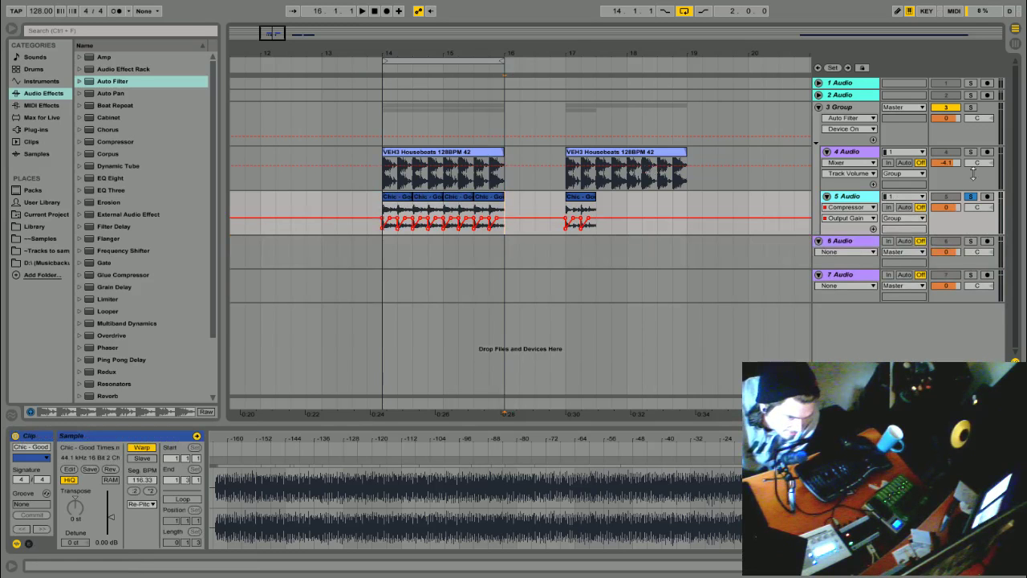
pyautogui.moveTo(973, 173); pyautogui.dragTo(963, 138)
# Add a Glue Compressor to the group track ahead of its Auto Filter
pyautogui.click(964, 128)
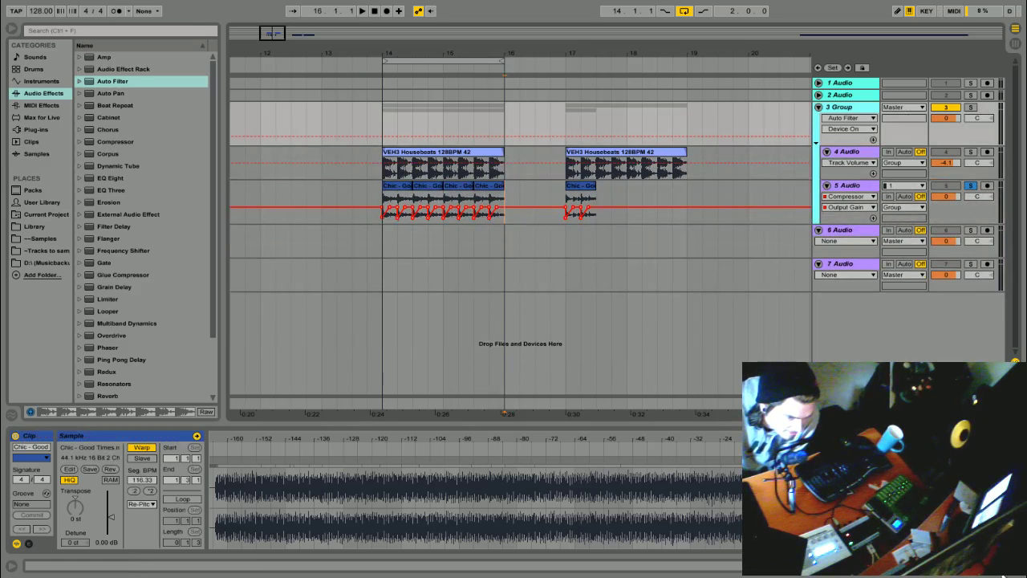
pyautogui.hotkey('shift', 'Tab')
pyautogui.scroll(-3, 111, 204)
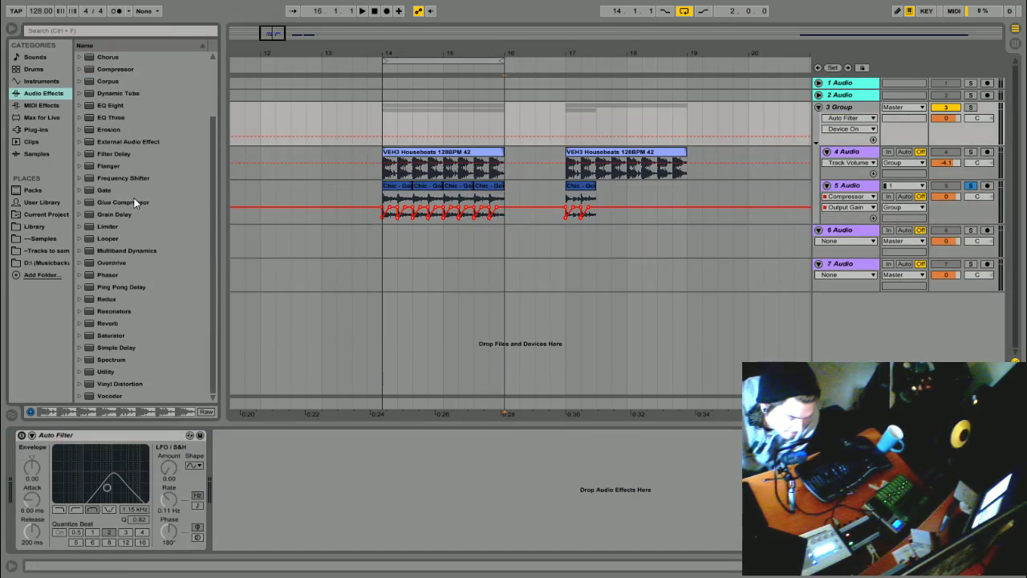
pyautogui.moveTo(134, 202); pyautogui.dragTo(41, 470)
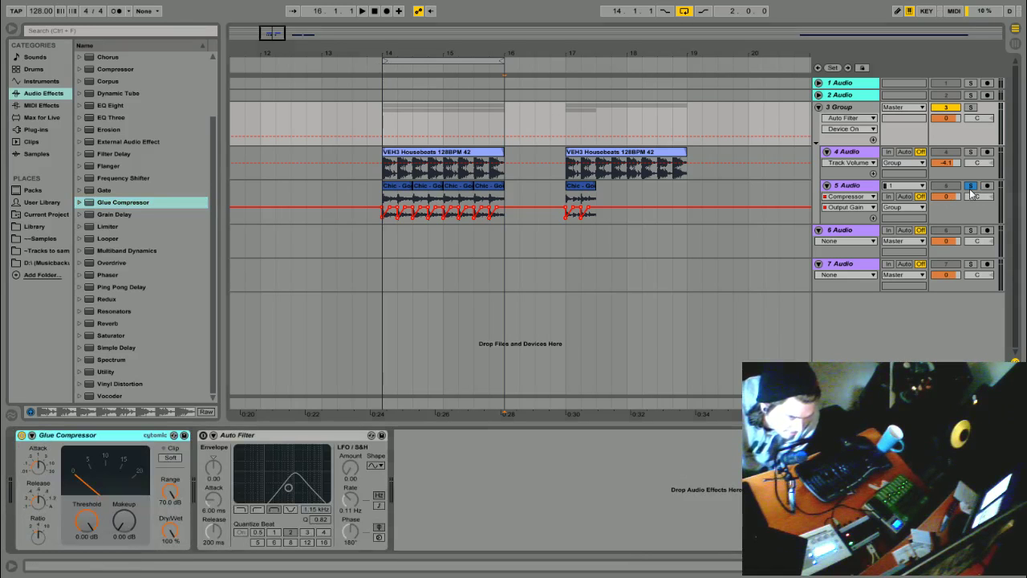
# Play the loop with 5 Audio unsoloed and set the Glue Compressor's threshold to about -9 dB and makeup to about 2.4 dB
pyautogui.click(377, 71)
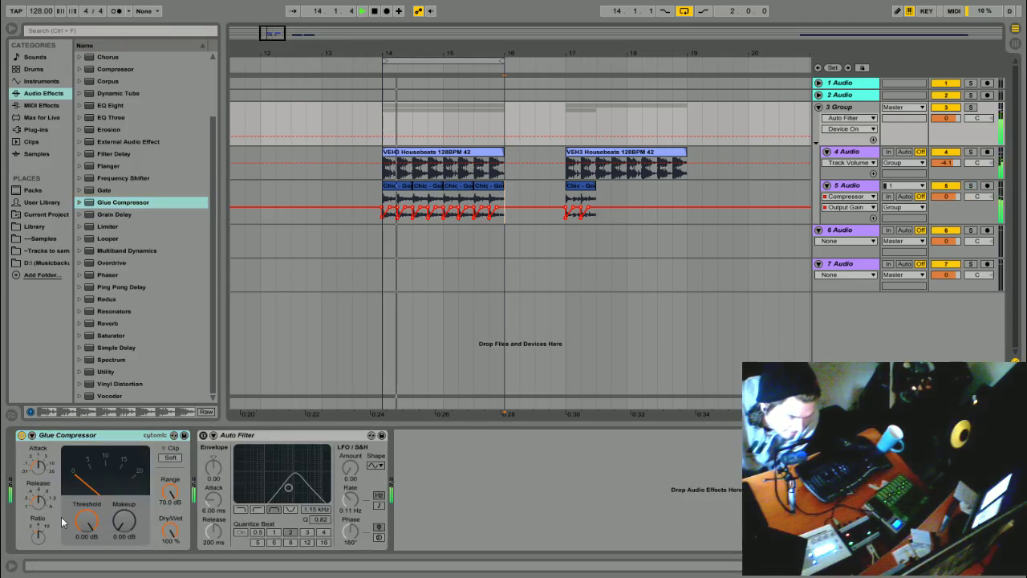
pyautogui.moveTo(87, 521); pyautogui.dragTo(124, 504)
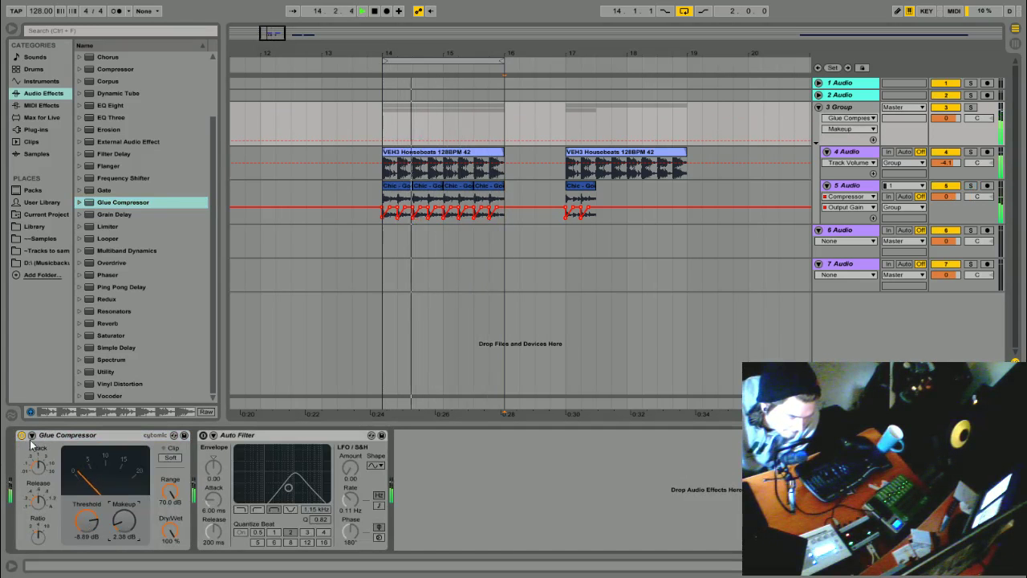